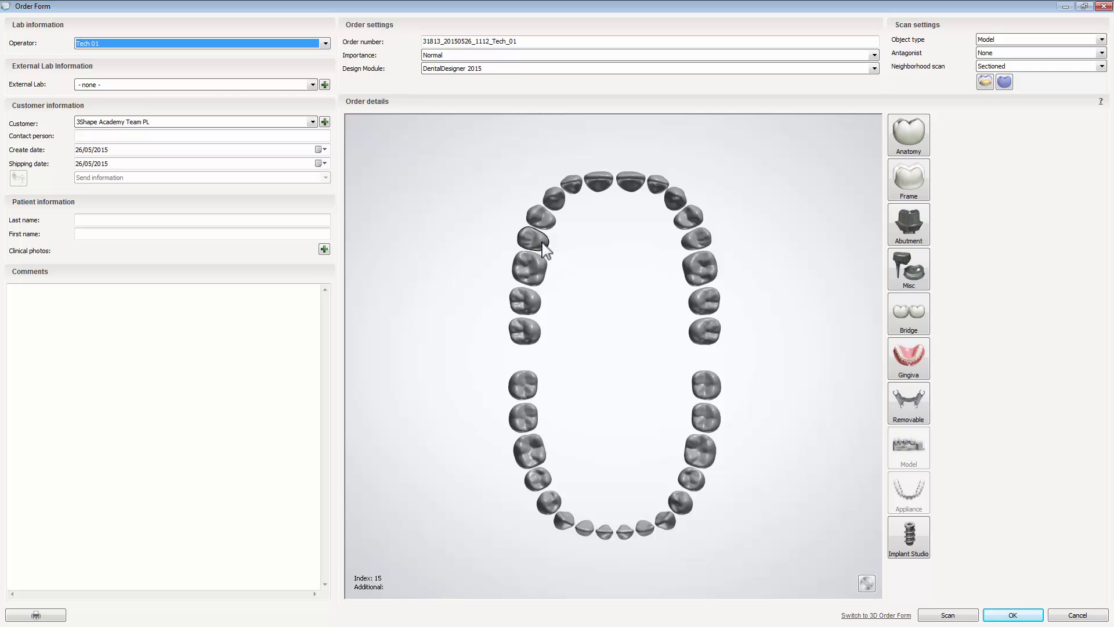
Step: Make the six implant teeth Titan abutments with the Implant Bar/Bridge 4.3mm kit and select teeth 15–25
left_click(545, 248)
left_click(556, 200)
left_click(599, 187)
left_click(629, 190)
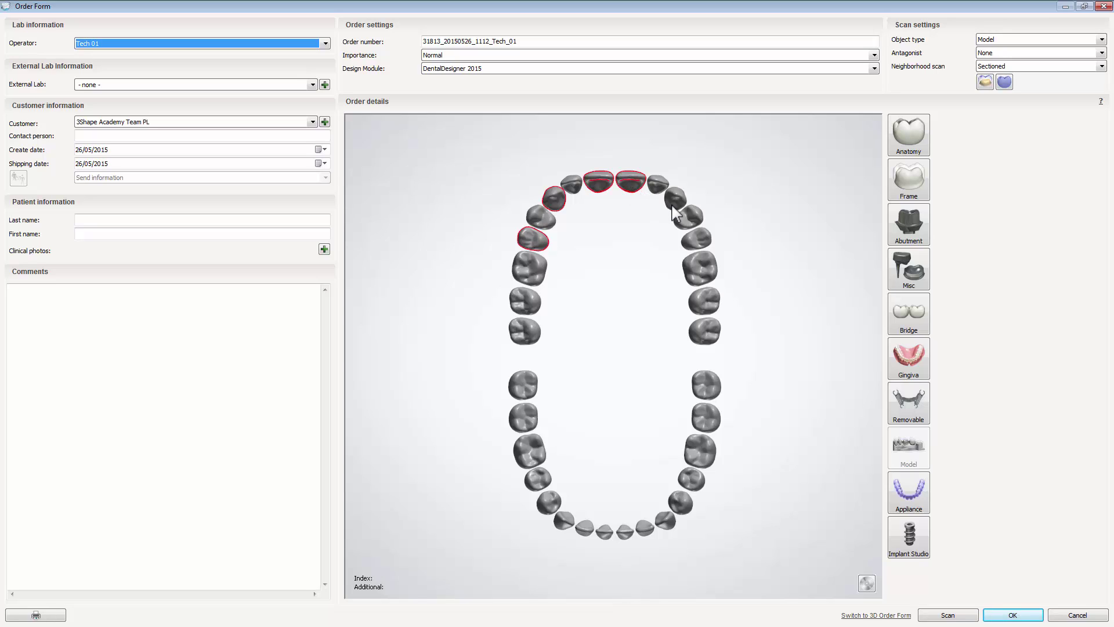
left_click(693, 239)
left_click(908, 229)
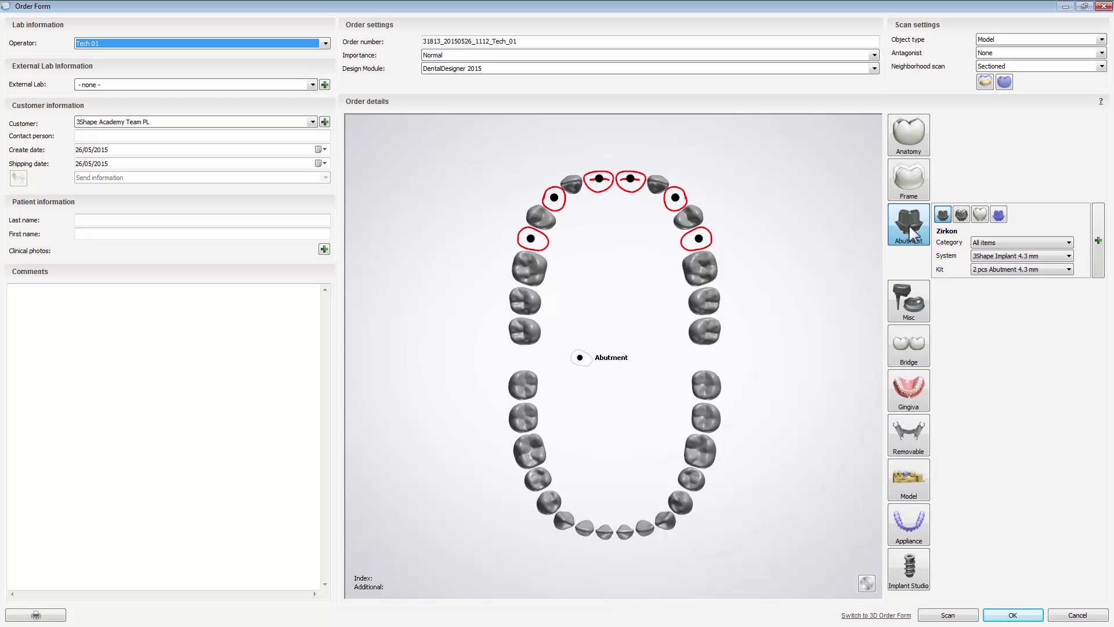
left_click(1068, 269)
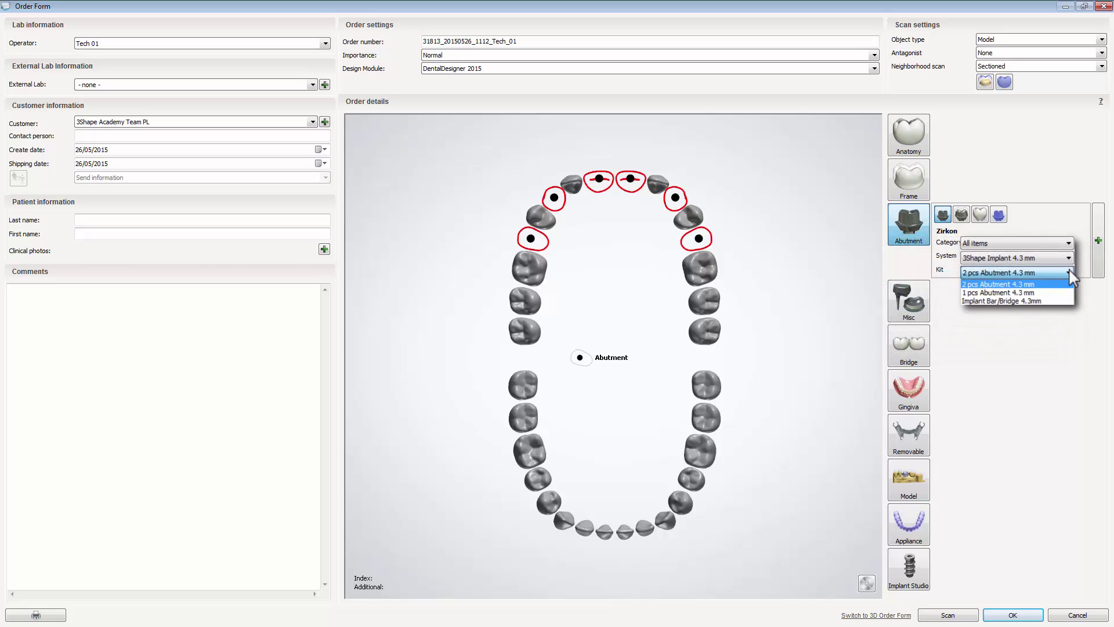
left_click(1062, 301)
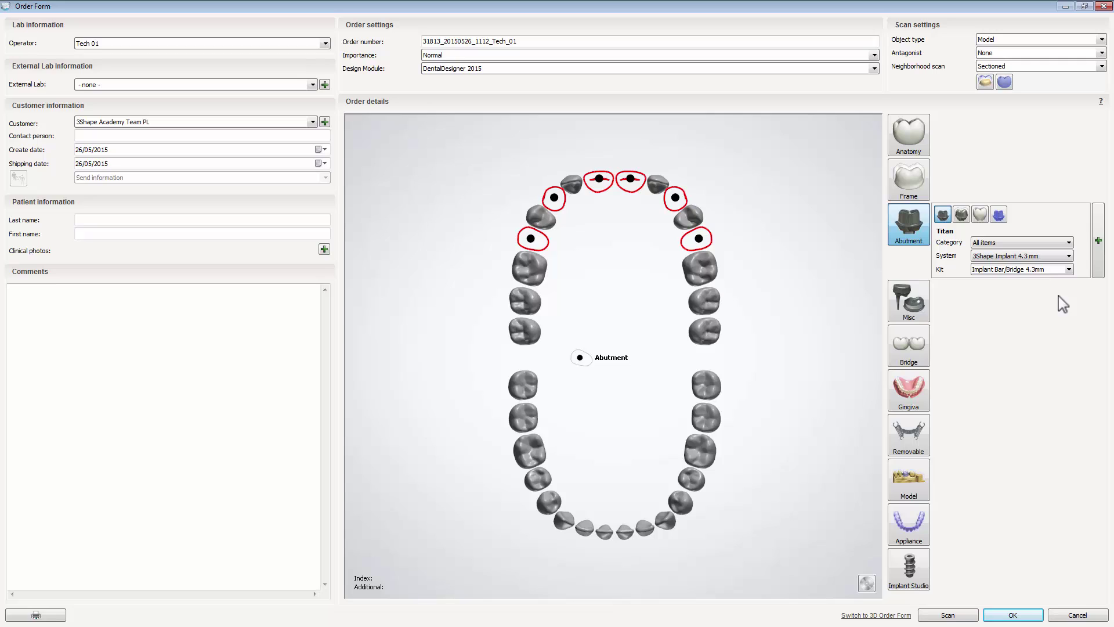
left_click(698, 238)
mouse_move(698, 238)
left_mouse_down()
mouse_move(658, 182)
mouse_move(599, 178)
mouse_move(574, 184)
mouse_move(541, 239)
left_mouse_up()
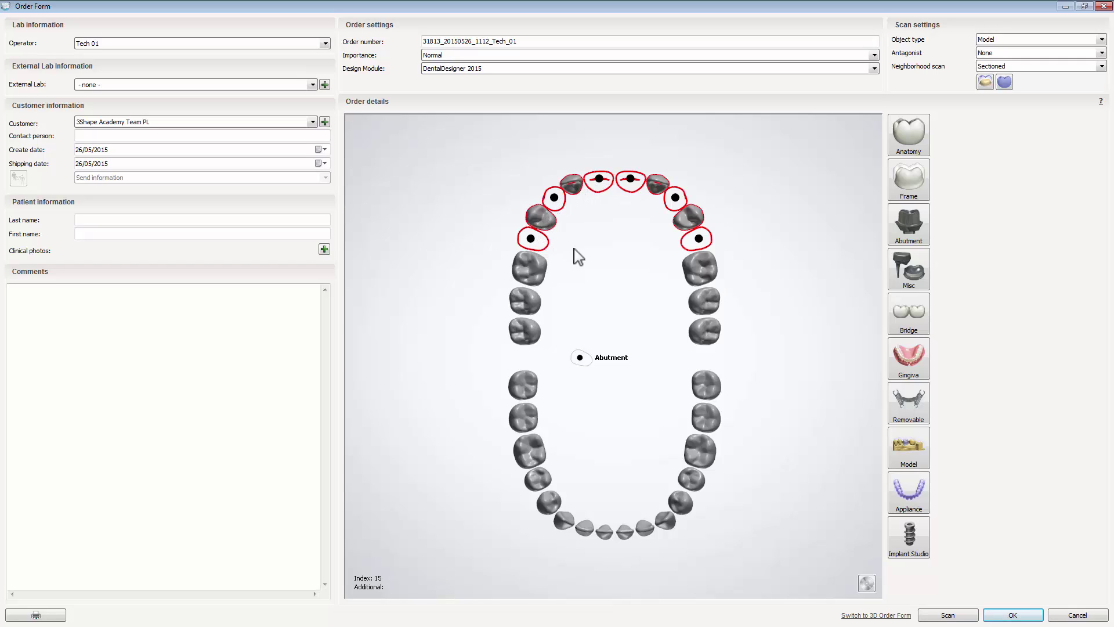
Step: Join teeth 15–25 as a bar bridge of type Primary Bar 2° tapered
left_click(910, 322)
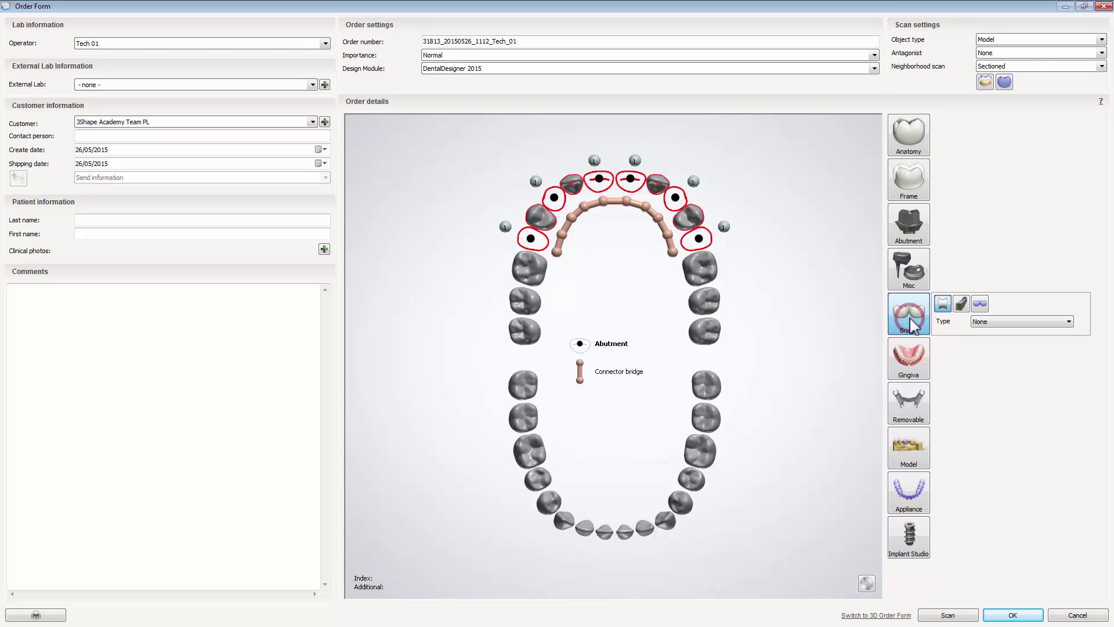
left_click(961, 304)
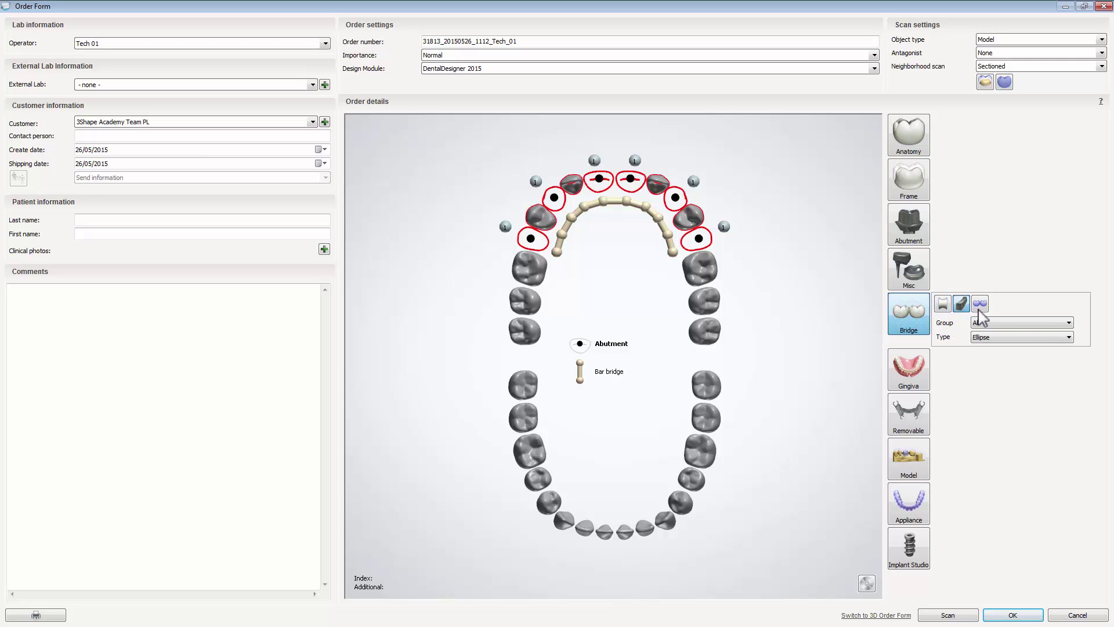
left_click(1066, 338)
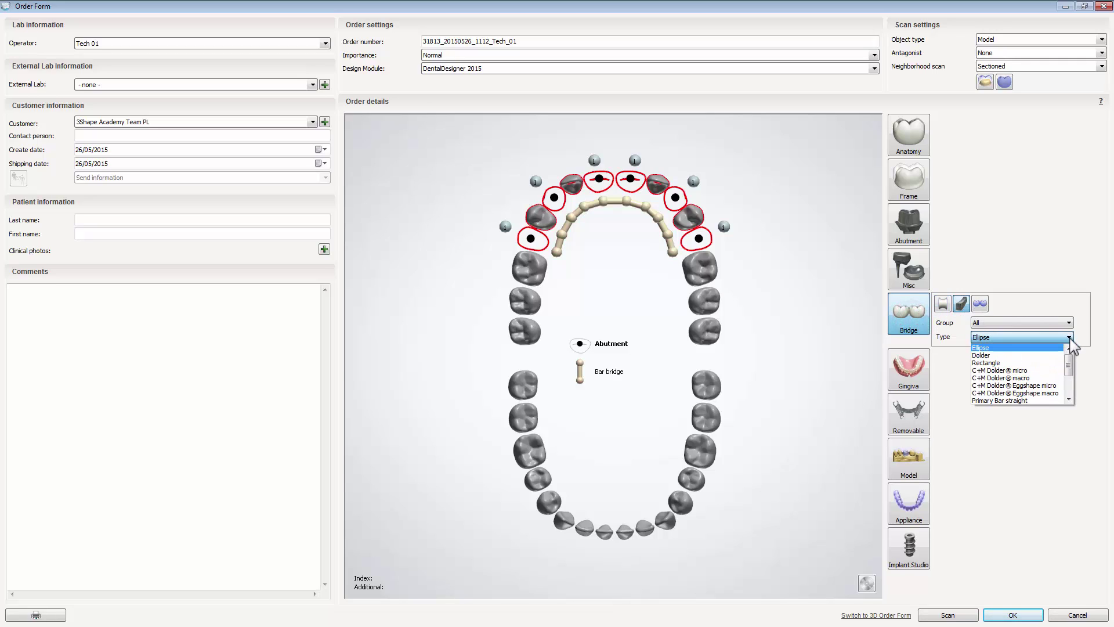
left_click_drag(1070, 363, 1070, 383)
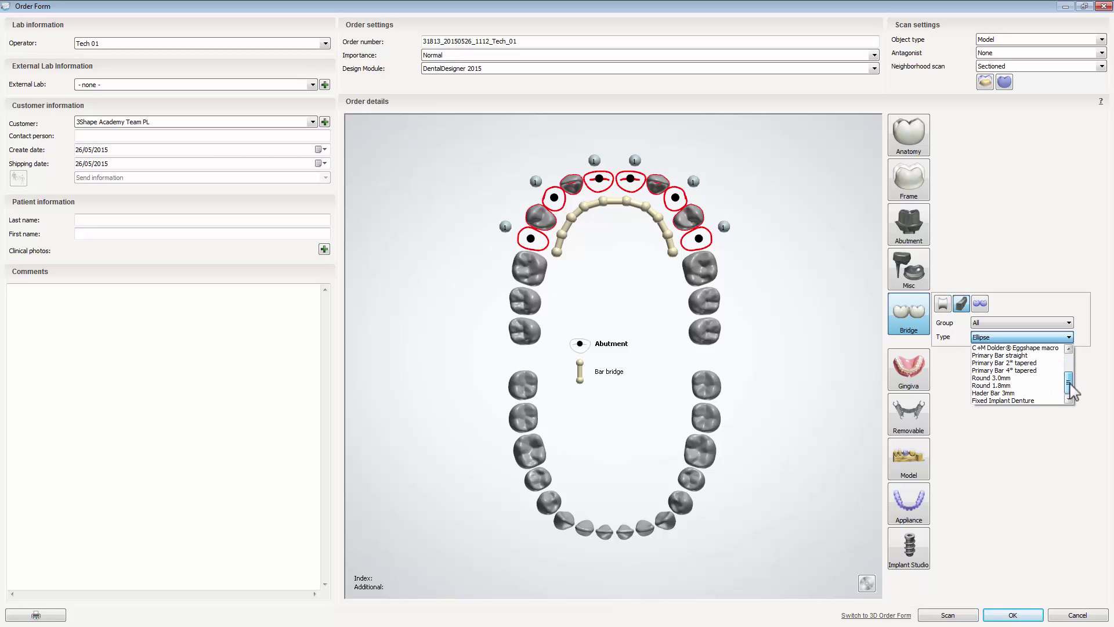
left_click(1045, 363)
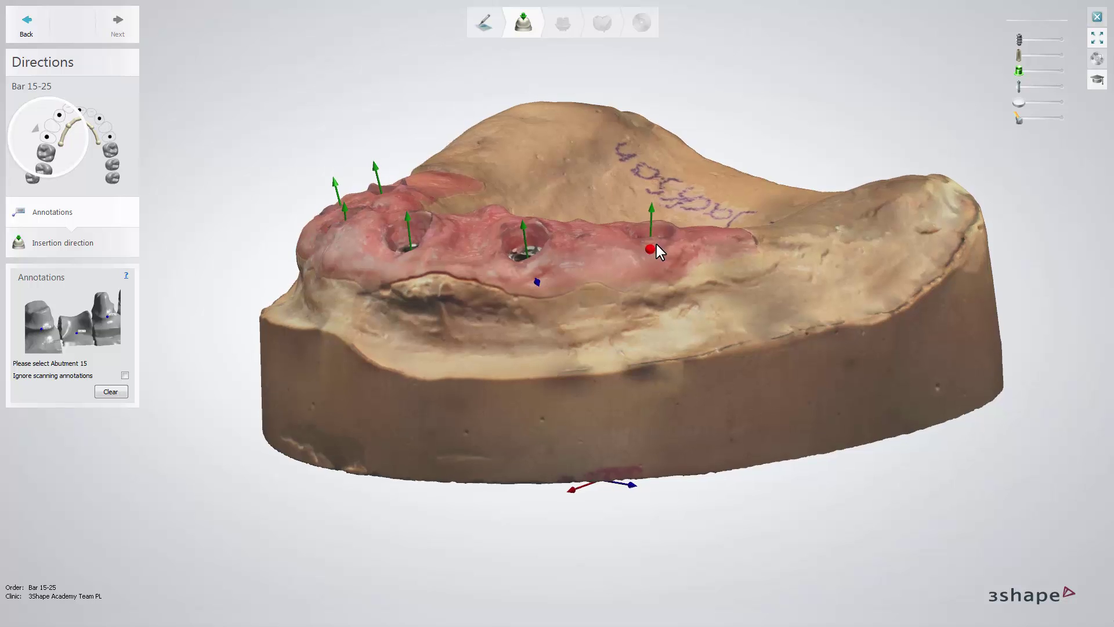
Step: Annotate abutments 15, 13, 11, 21, 23 and 25 on the scan, then continue
left_click(649, 246)
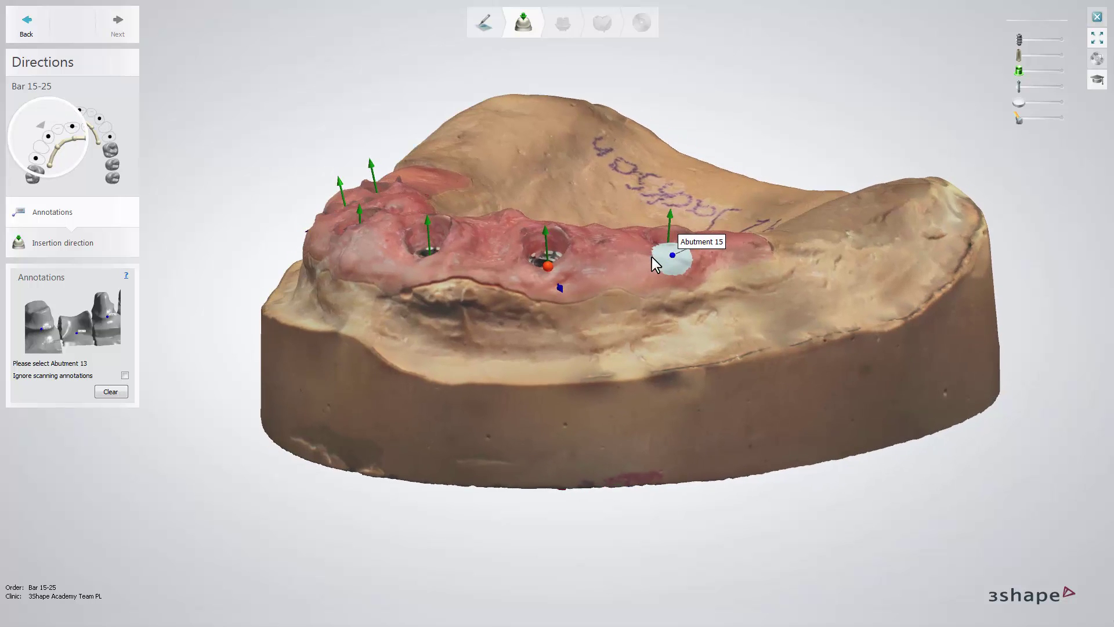
left_click(639, 217)
left_click(618, 227)
left_click(569, 232)
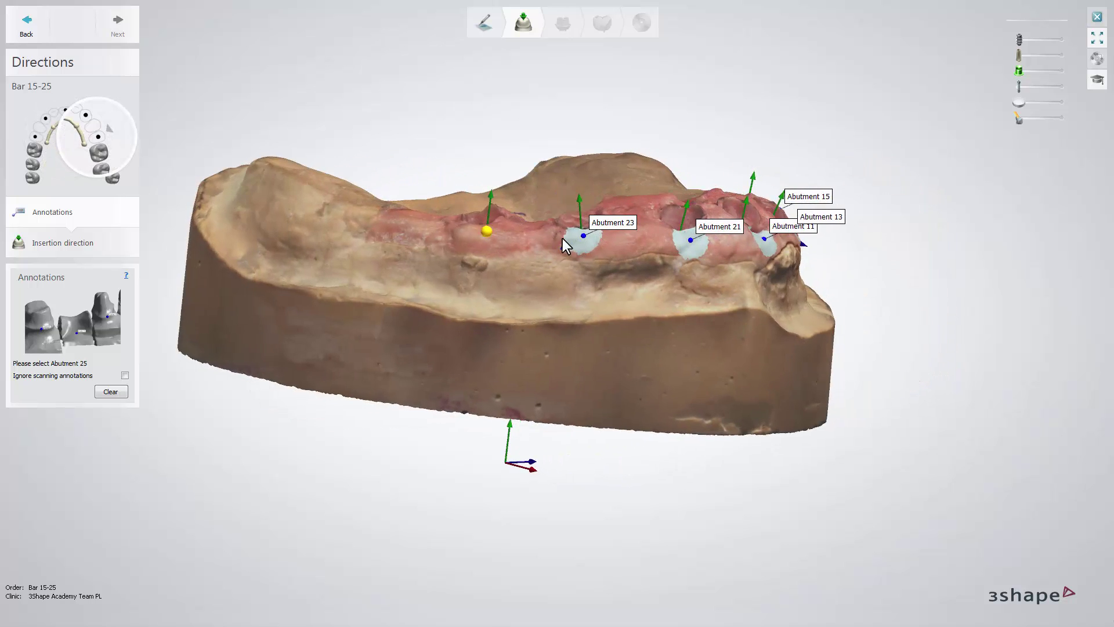
left_click(556, 241)
left_click(555, 232)
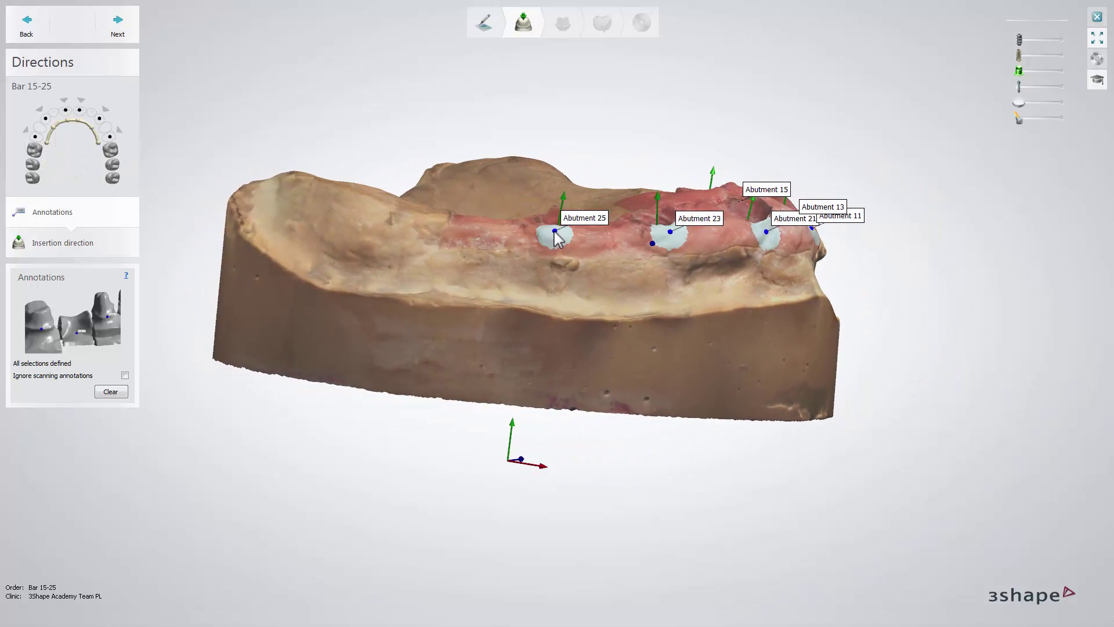
left_click(118, 26)
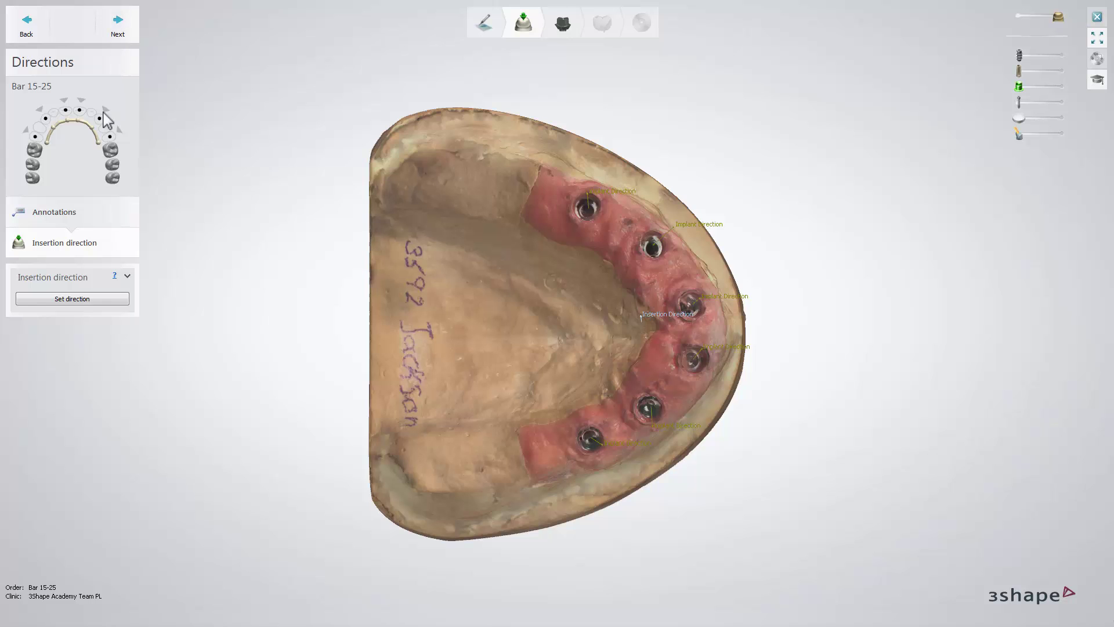
Step: Set the insertion direction, re-setting it from the occlusal view after the angular-difference warning, then continue
left_click(71, 299)
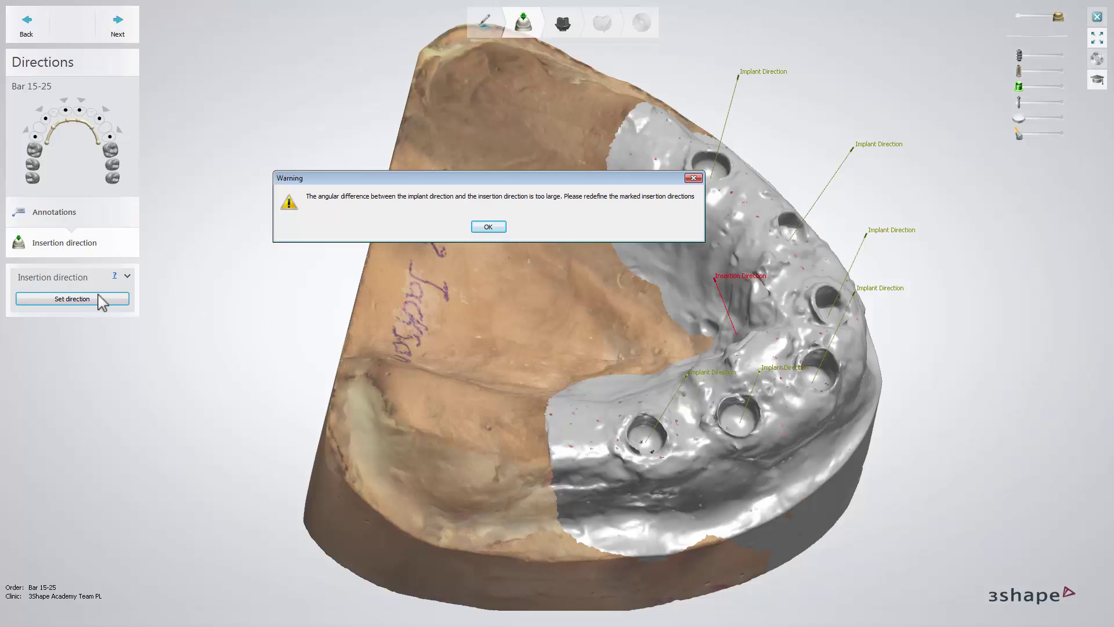
left_click(488, 227)
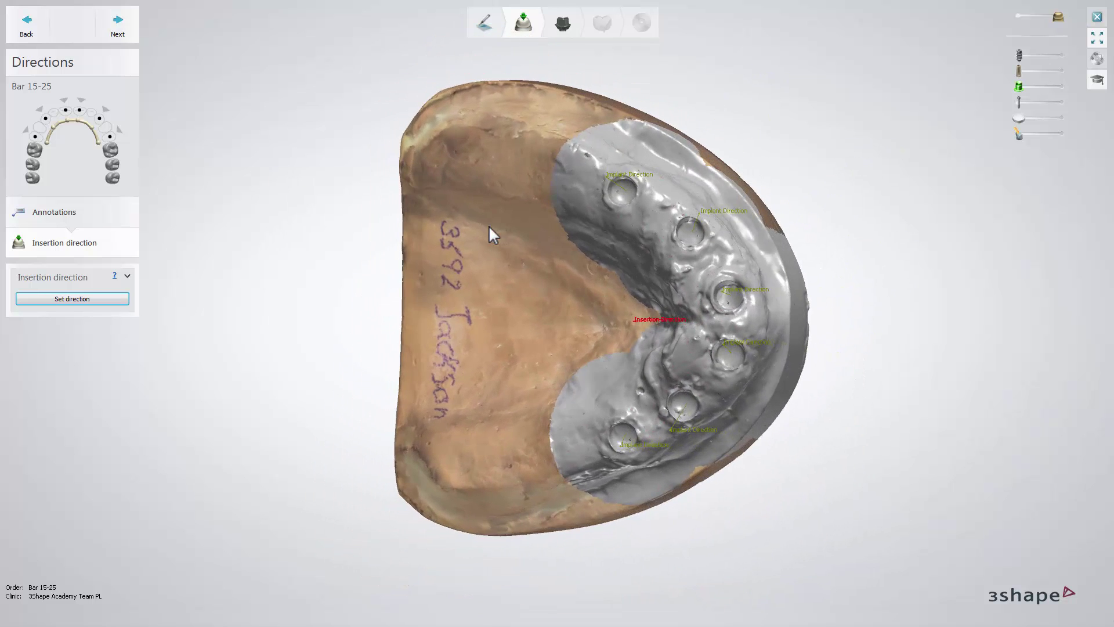
left_click(75, 301)
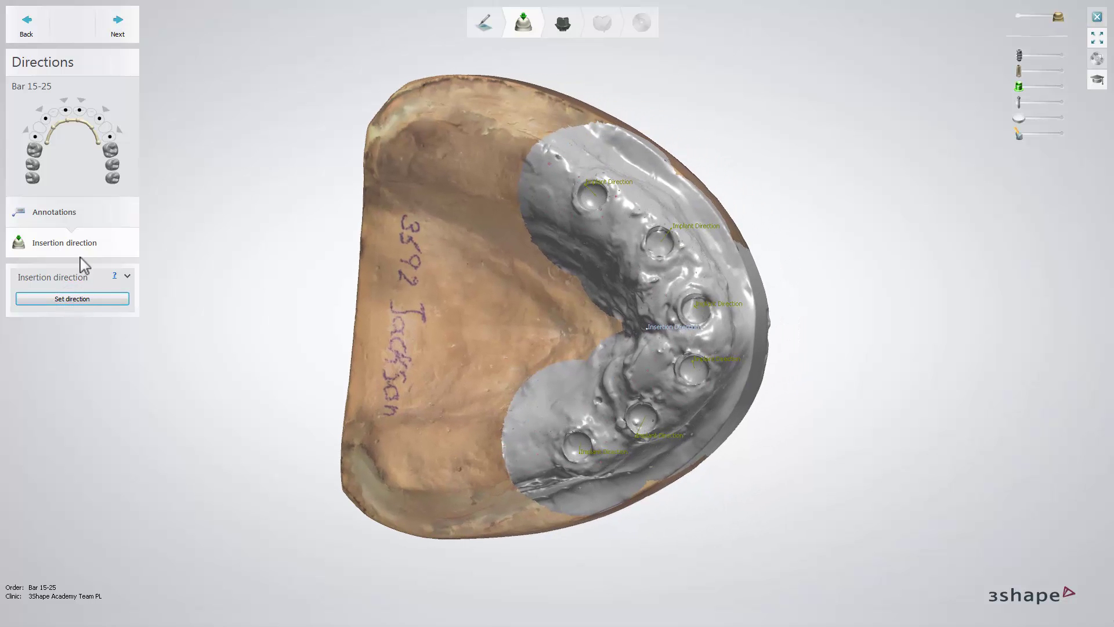
left_click(119, 27)
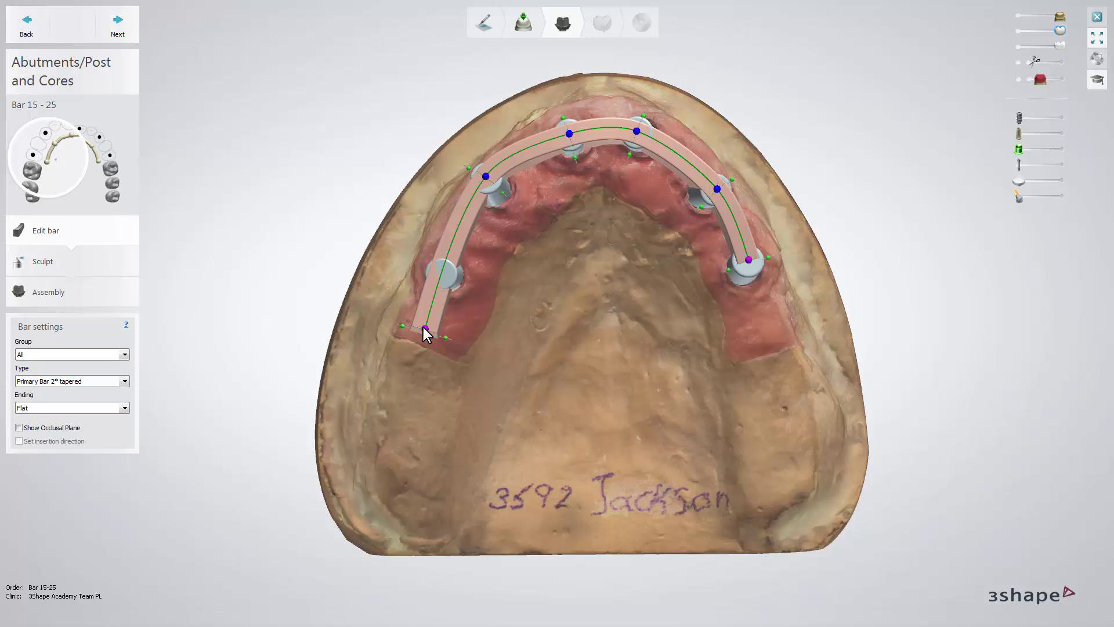
Step: Extend the bar's end slightly past abutment 15 and fine-tune its end control point
left_click_drag(424, 328, 365, 478)
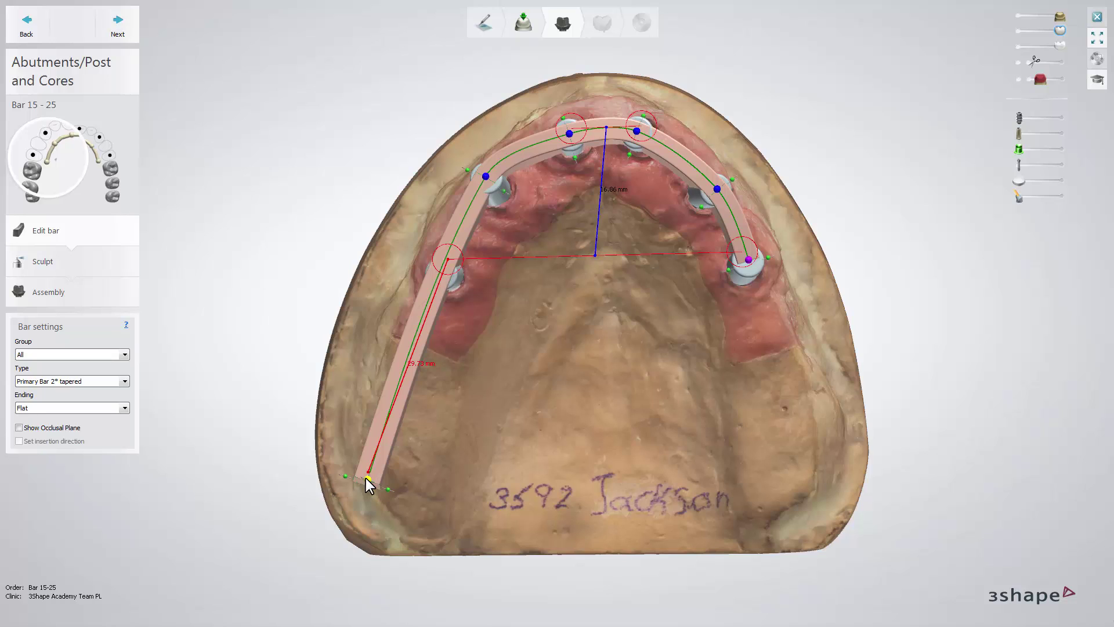
left_click_drag(365, 478, 395, 333)
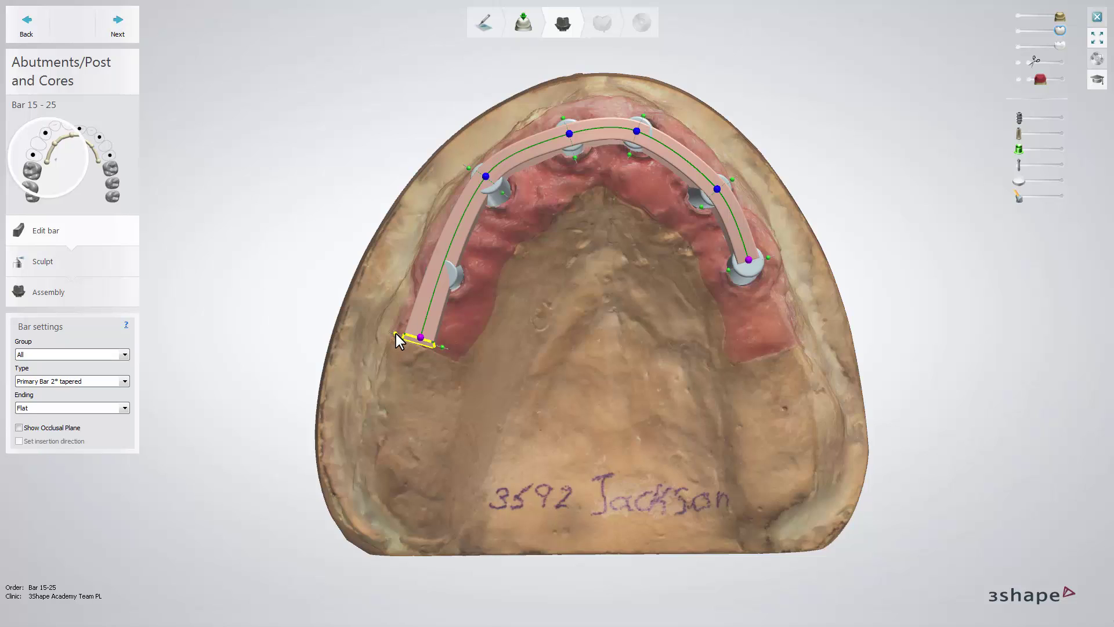
mouse_move(419, 337)
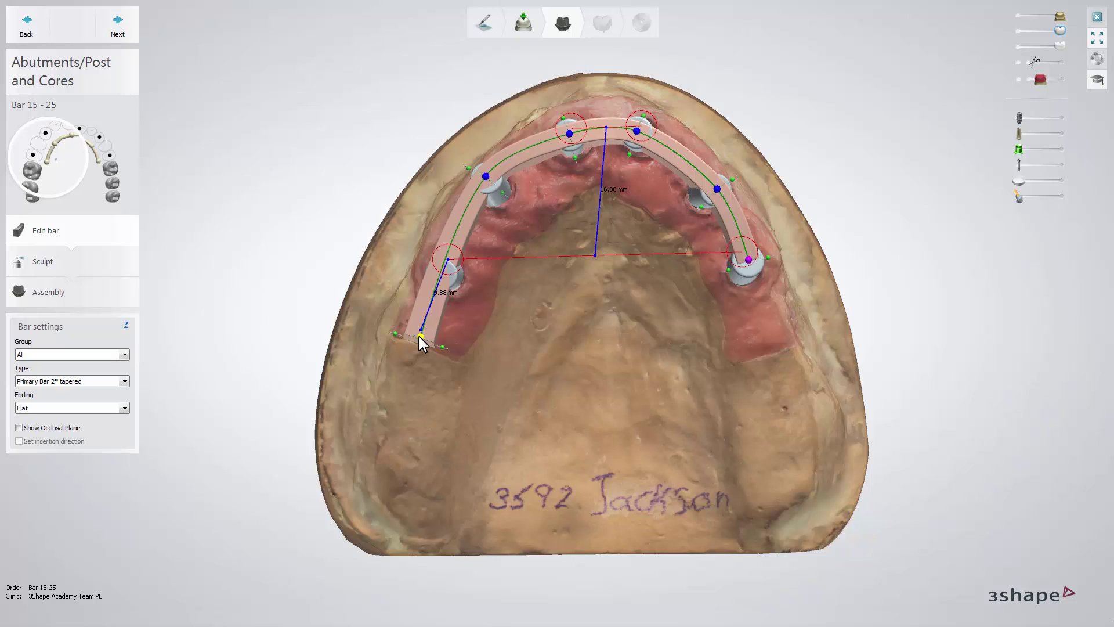
mouse_move(420, 336)
left_mouse_down()
mouse_move(448, 347)
mouse_move(390, 327)
mouse_move(417, 332)
left_mouse_up()
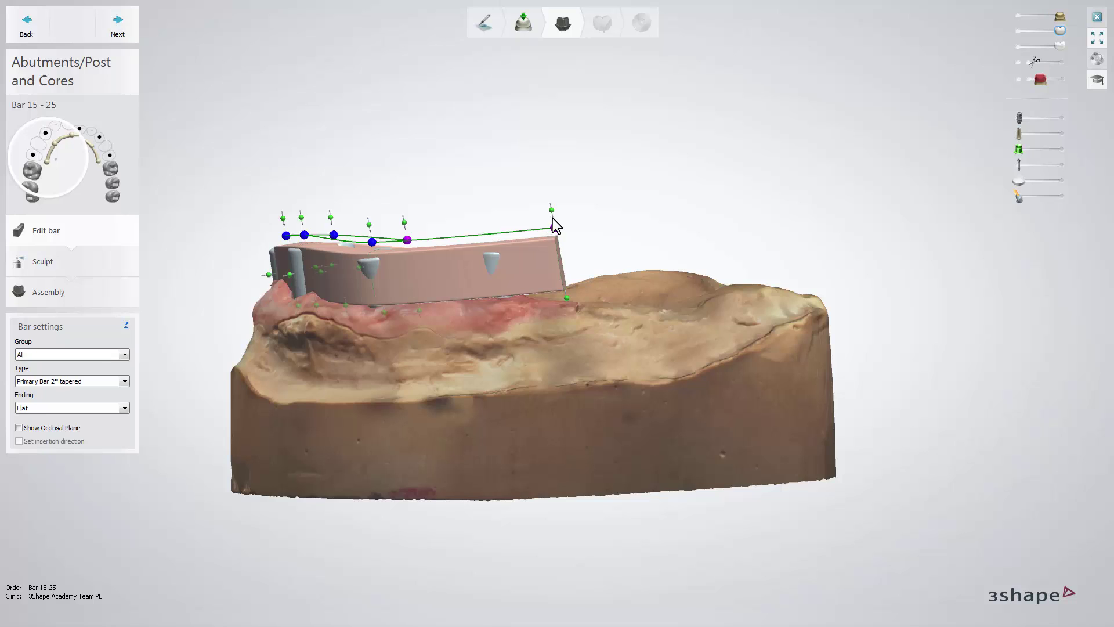
Step: Reshape the bar by raising its right end, narrowing it and raising its top edge
left_click_drag(551, 211, 556, 234)
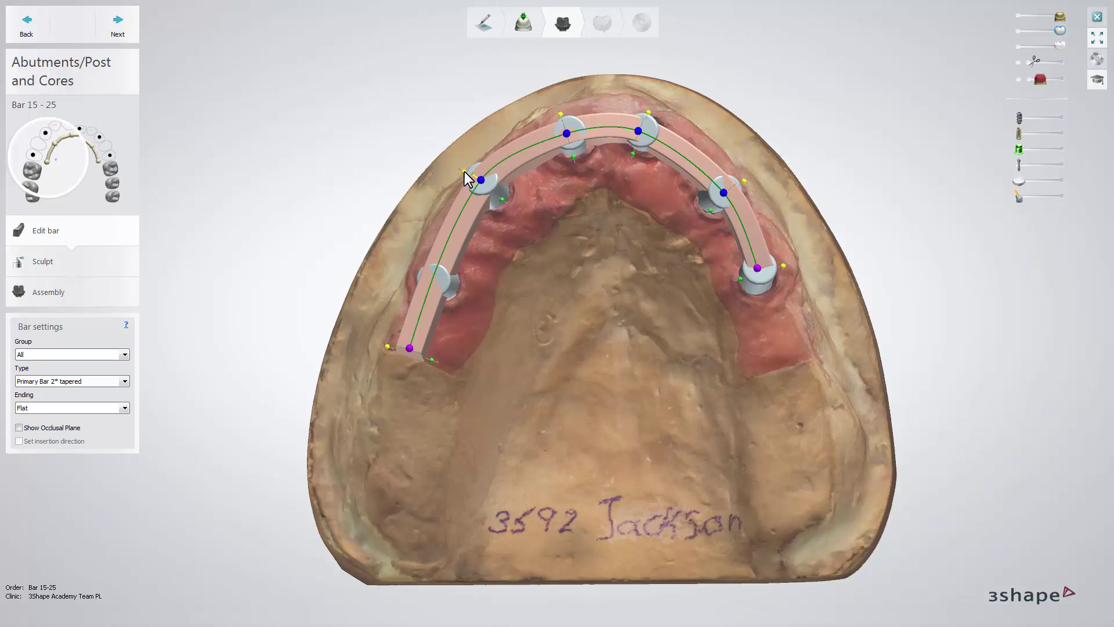
left_click_drag(458, 168, 482, 182)
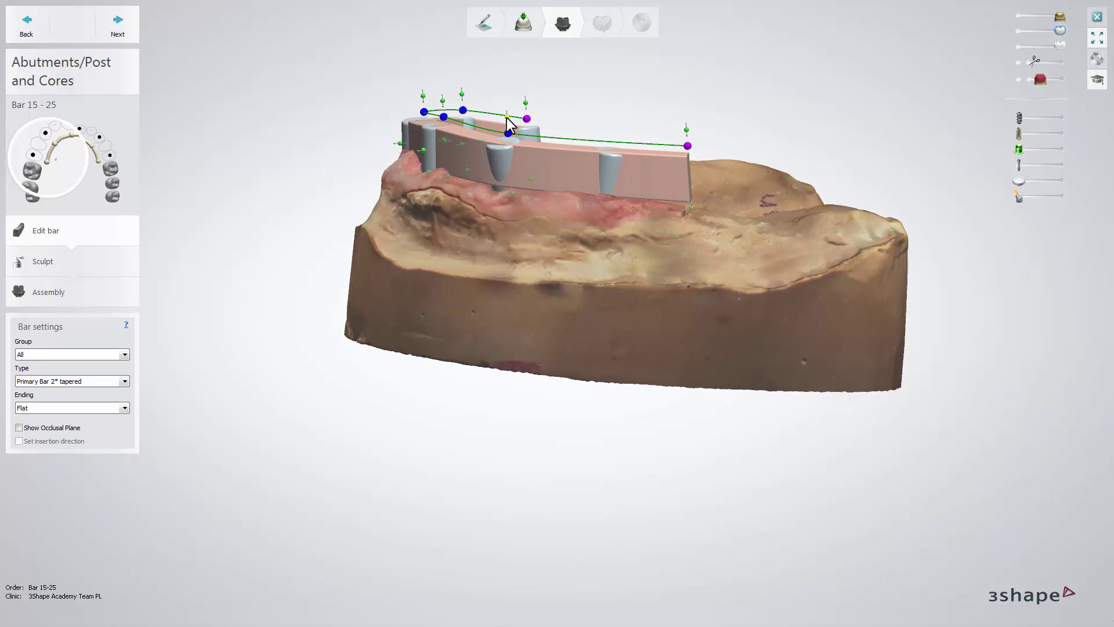
left_click_drag(508, 123, 510, 112)
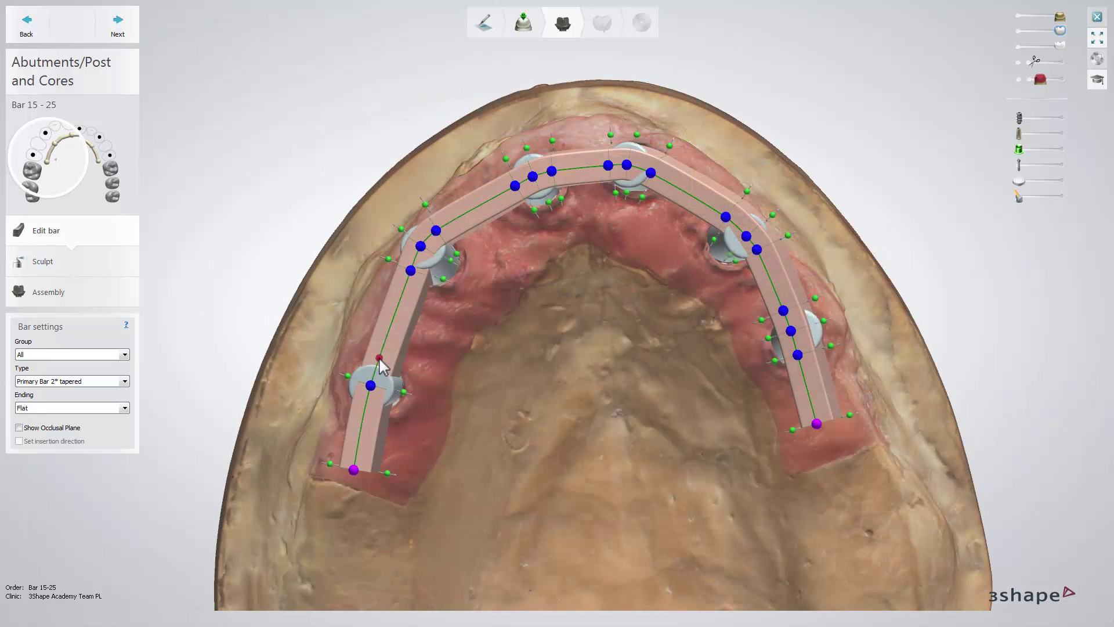
Step: Add control points near the bar's left end, delete the extra one, and show the occlusal plane
left_click(379, 358)
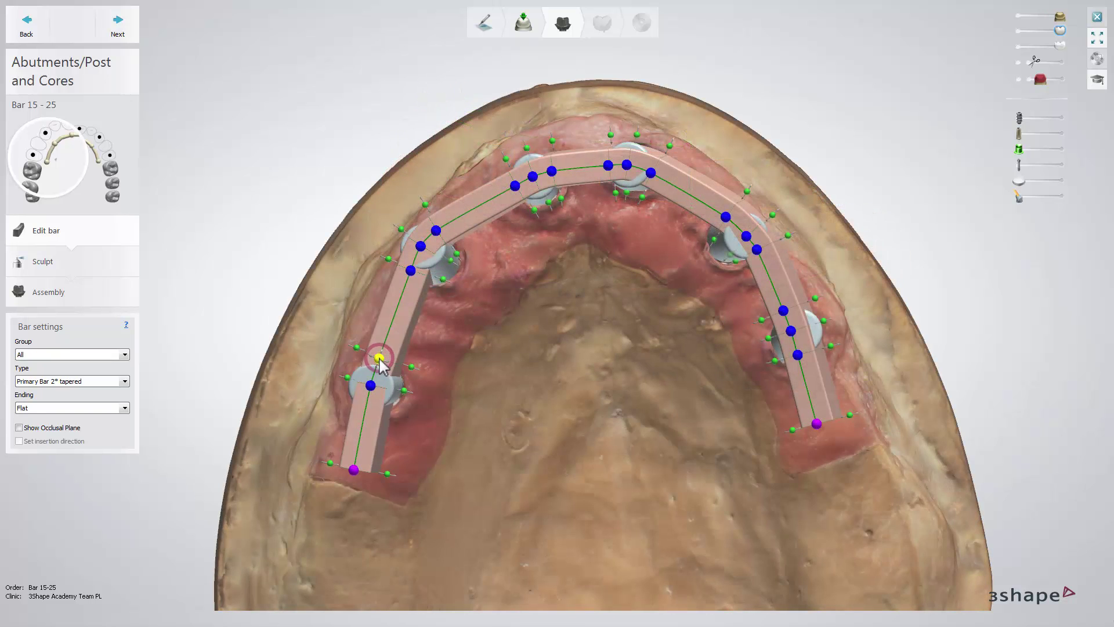
left_click(366, 410)
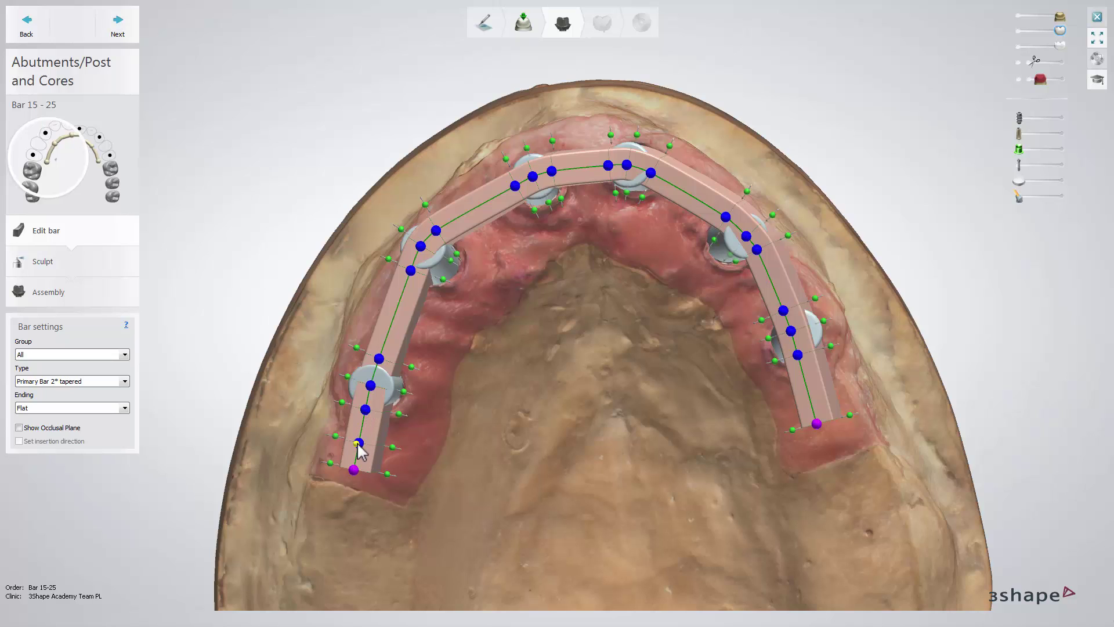
right_click(357, 444)
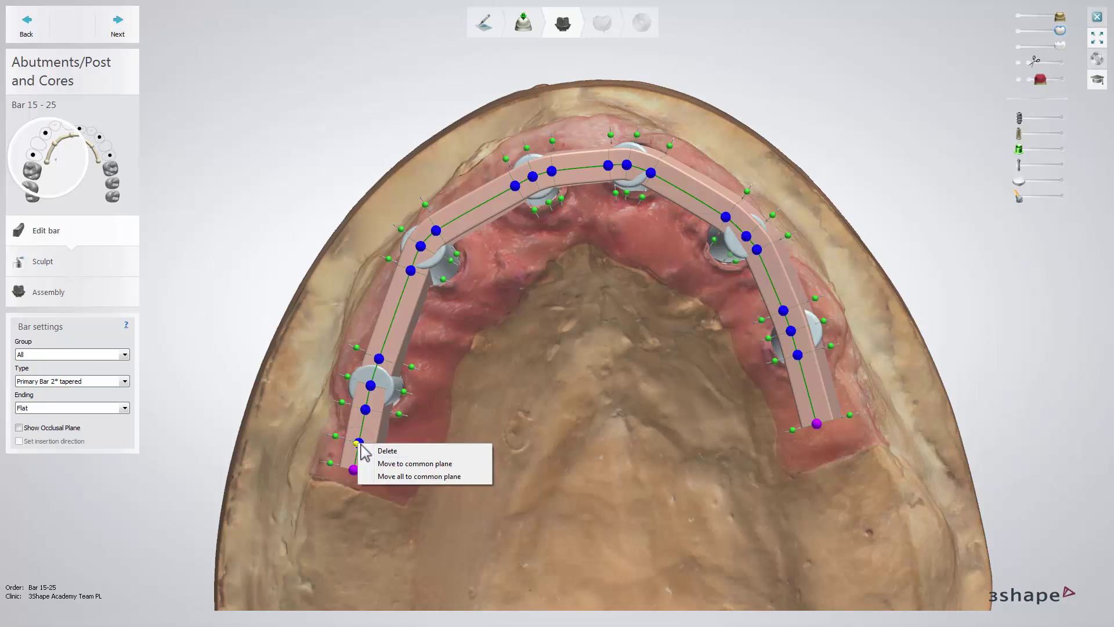
left_click(405, 450)
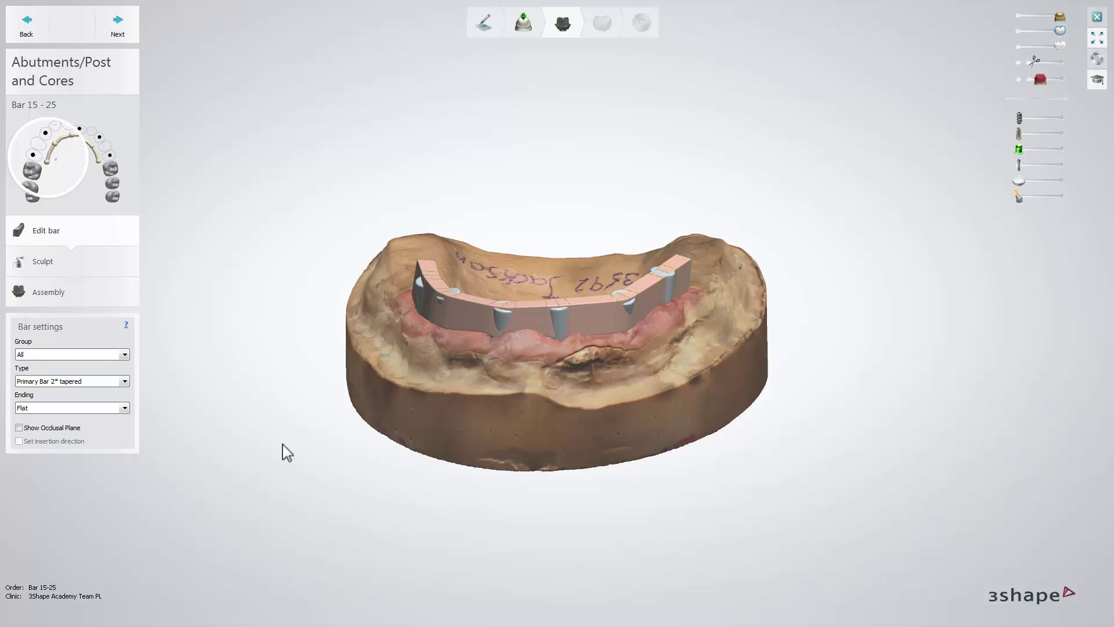
left_click(20, 427)
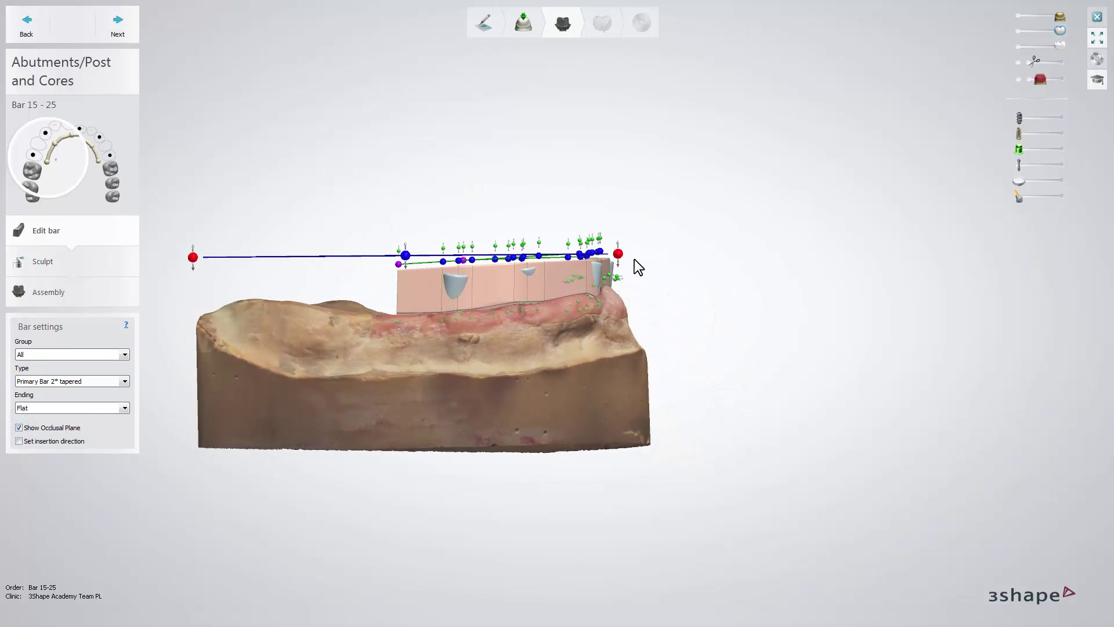
Step: Tilt the occlusal plane up on the right, lower its centre, set insertion direction, then hide it
left_click_drag(618, 258, 618, 249)
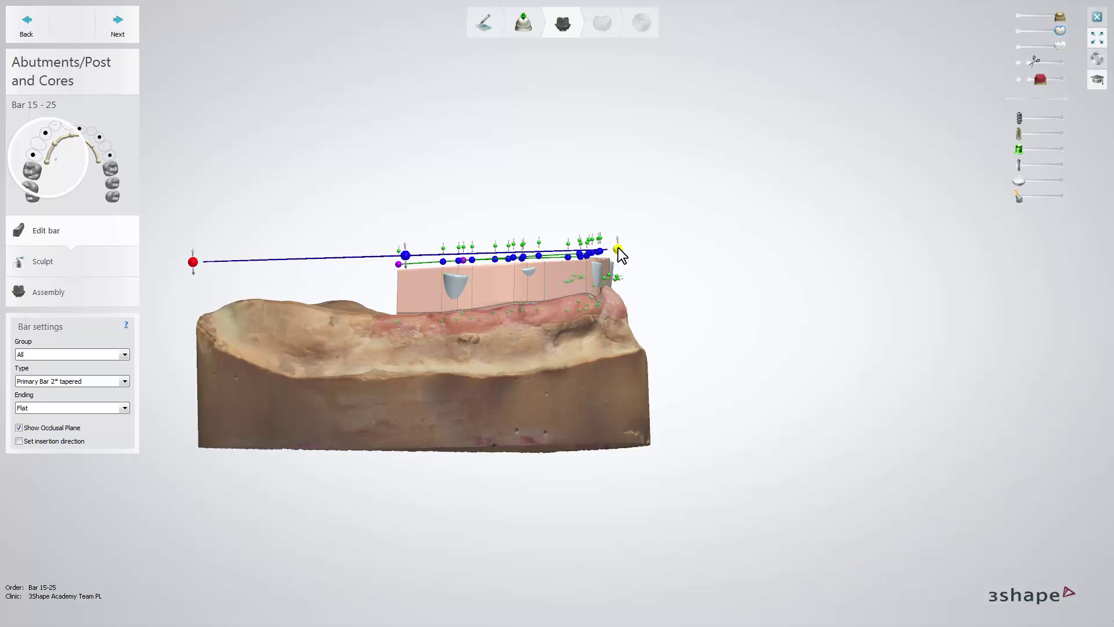
left_click_drag(405, 256, 405, 259)
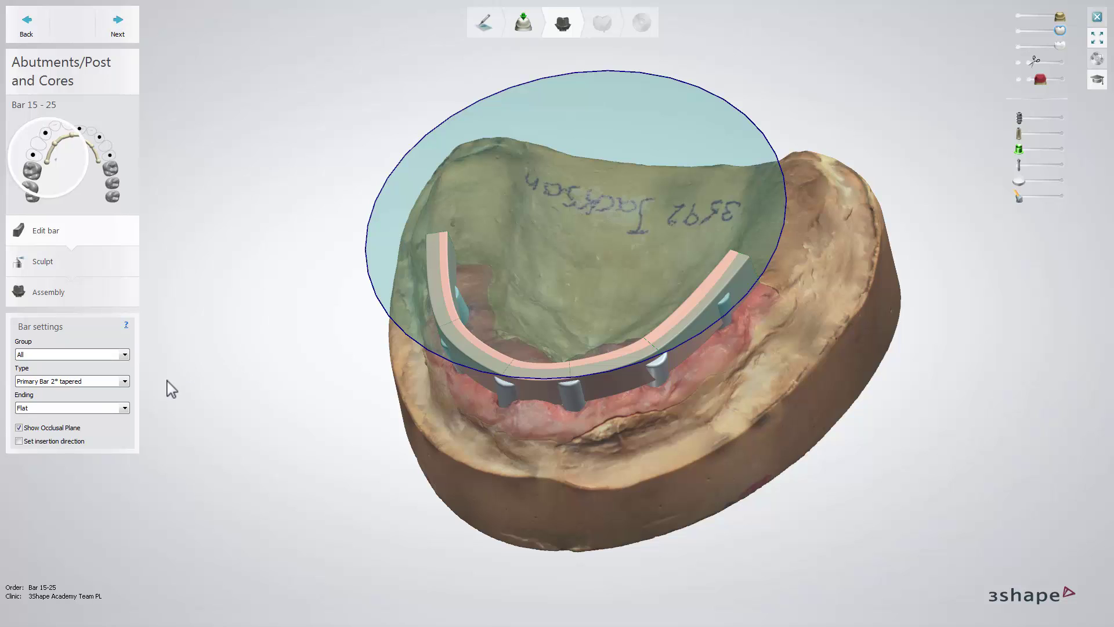
left_click(19, 441)
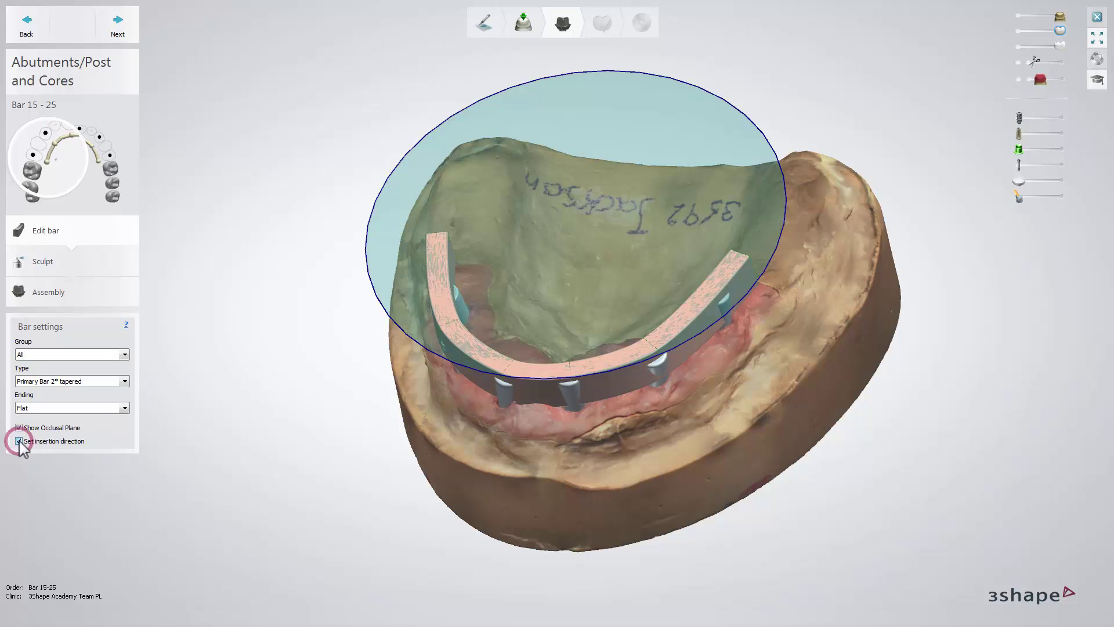
left_click(19, 442)
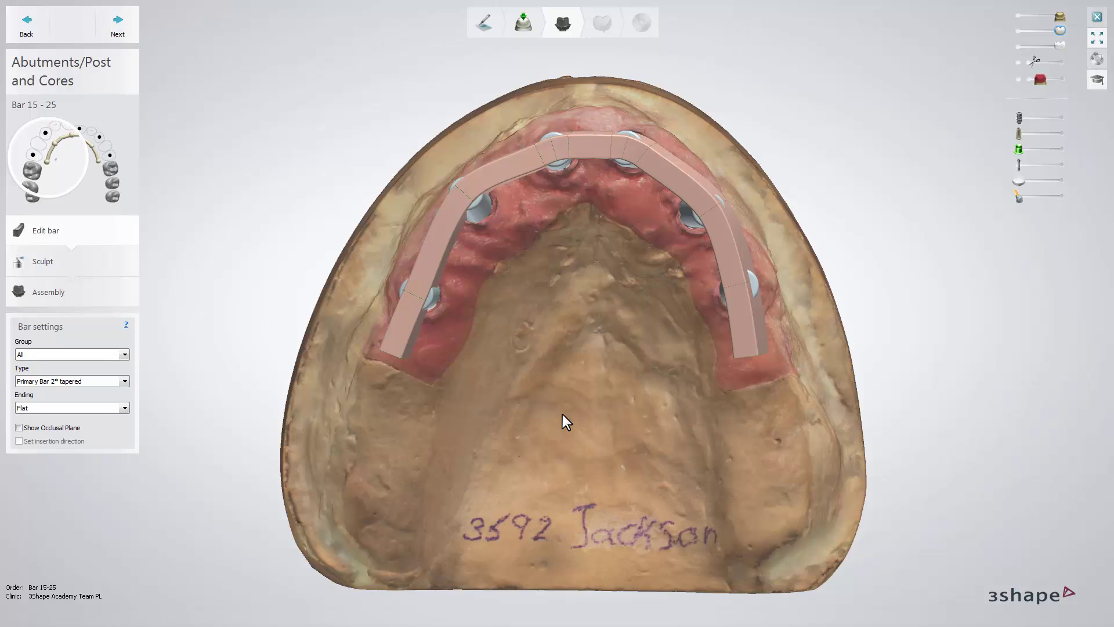
Step: Change the bar's left segment to linear
mouse_move(456, 259)
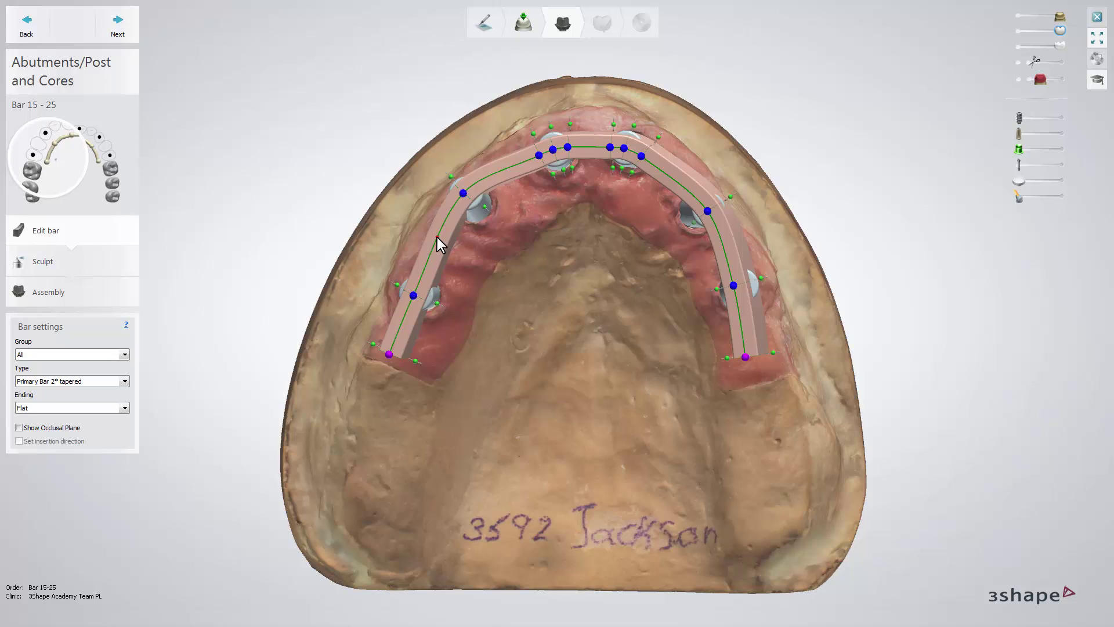
right_click(438, 239)
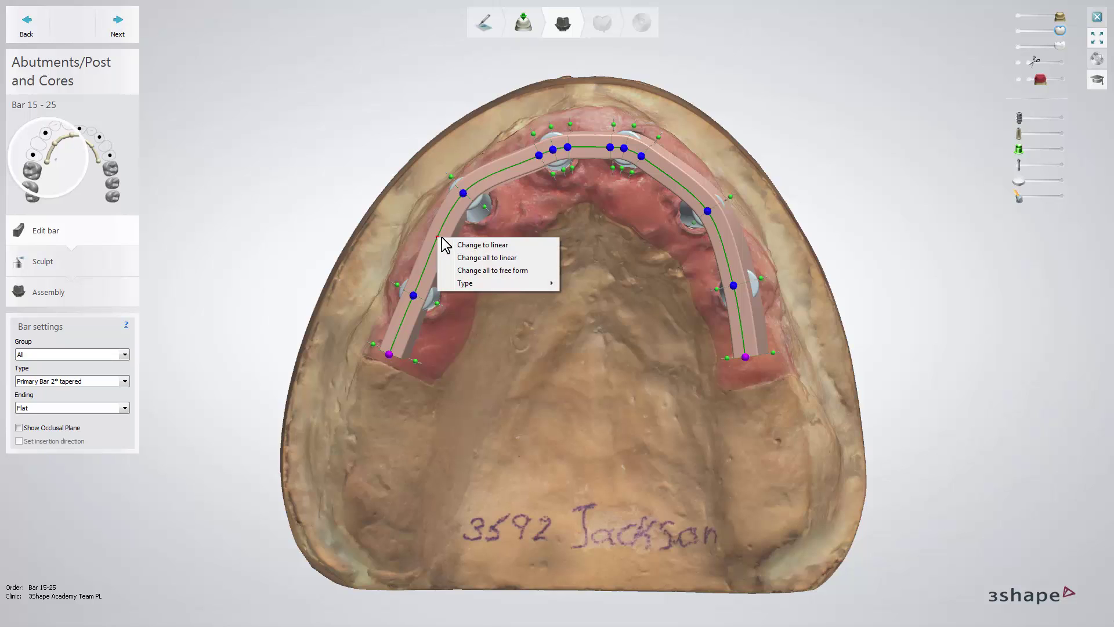
left_click(482, 245)
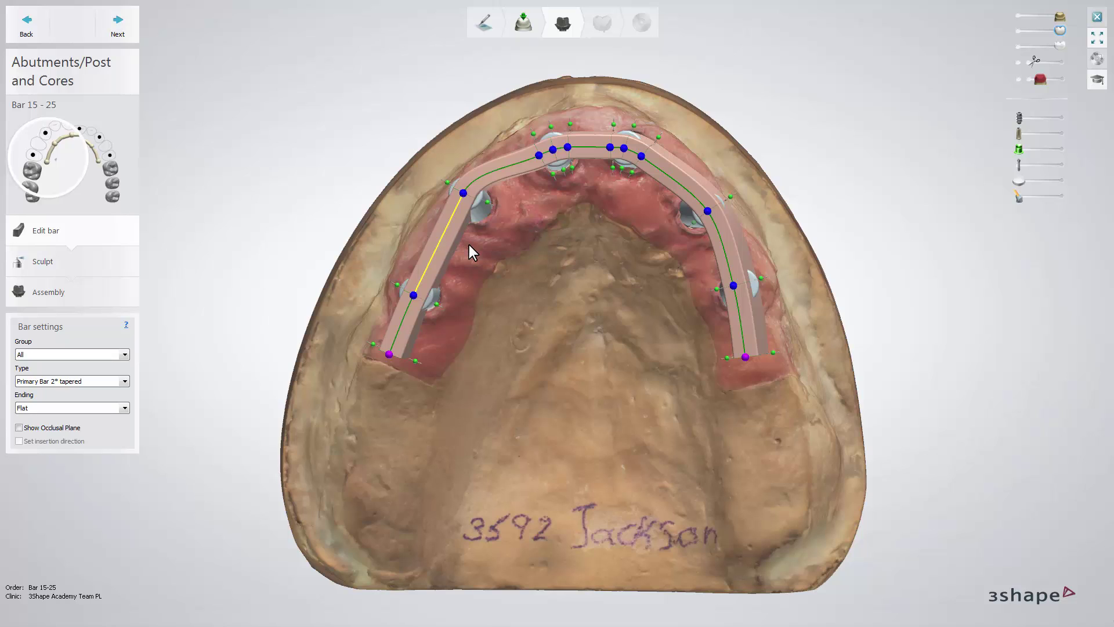
Step: Try the Dolder profile on the bar, then revert to Primary Bar 2° tapered
right_click(438, 246)
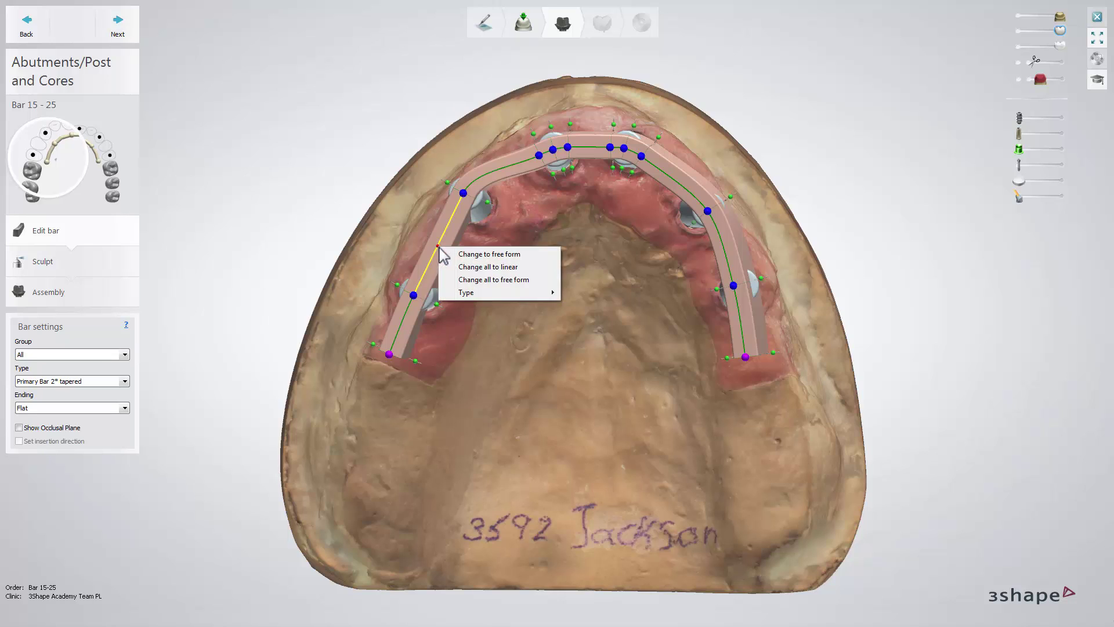
mouse_move(503, 295)
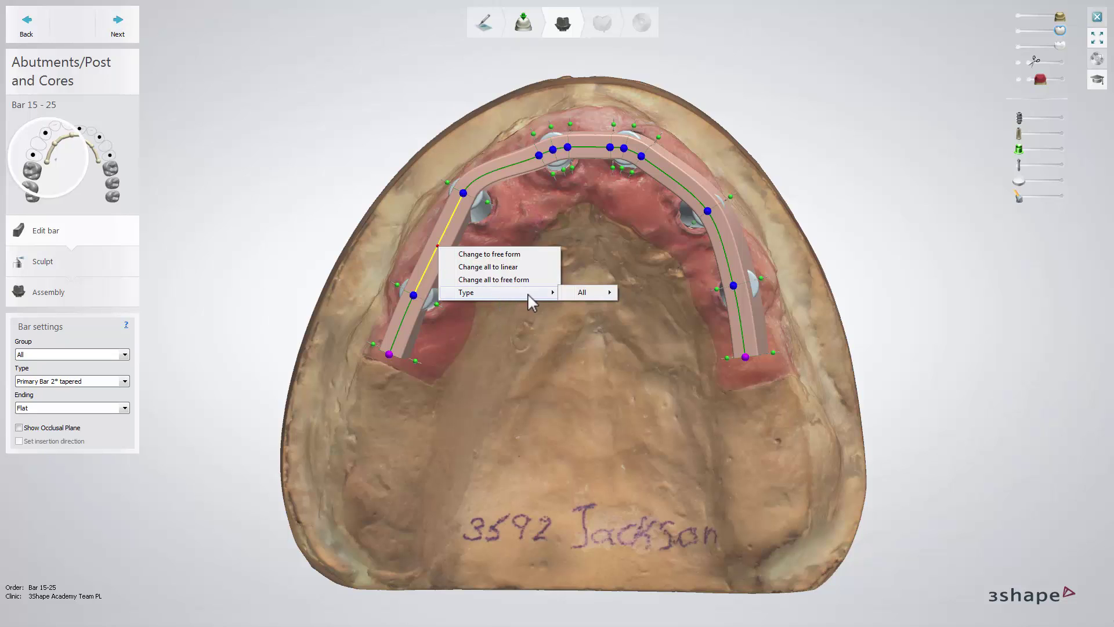
mouse_move(593, 294)
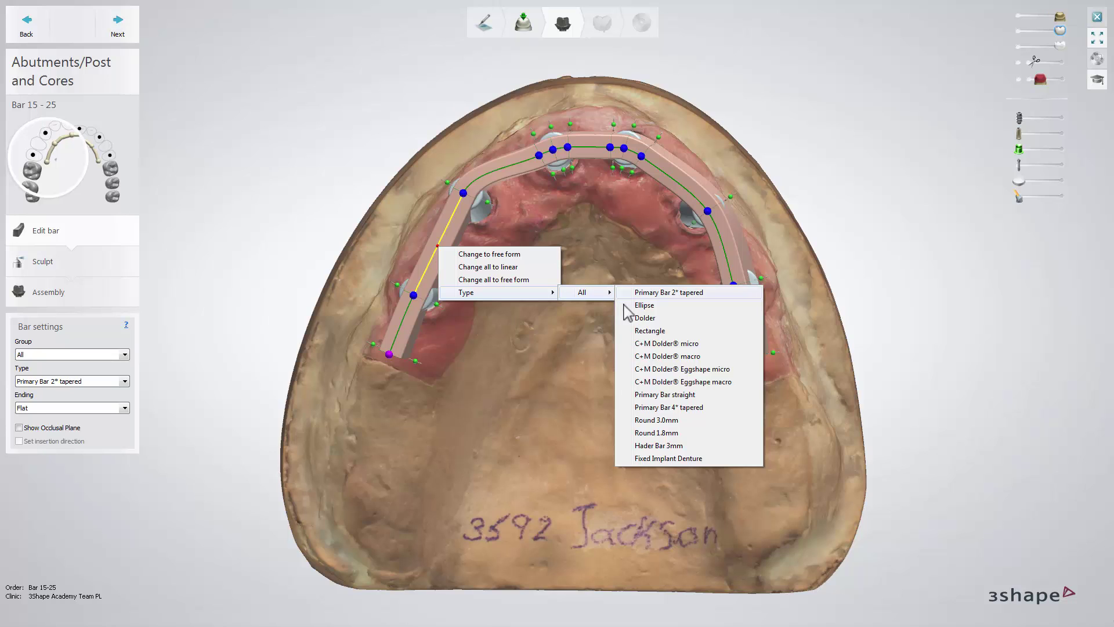
left_click(671, 319)
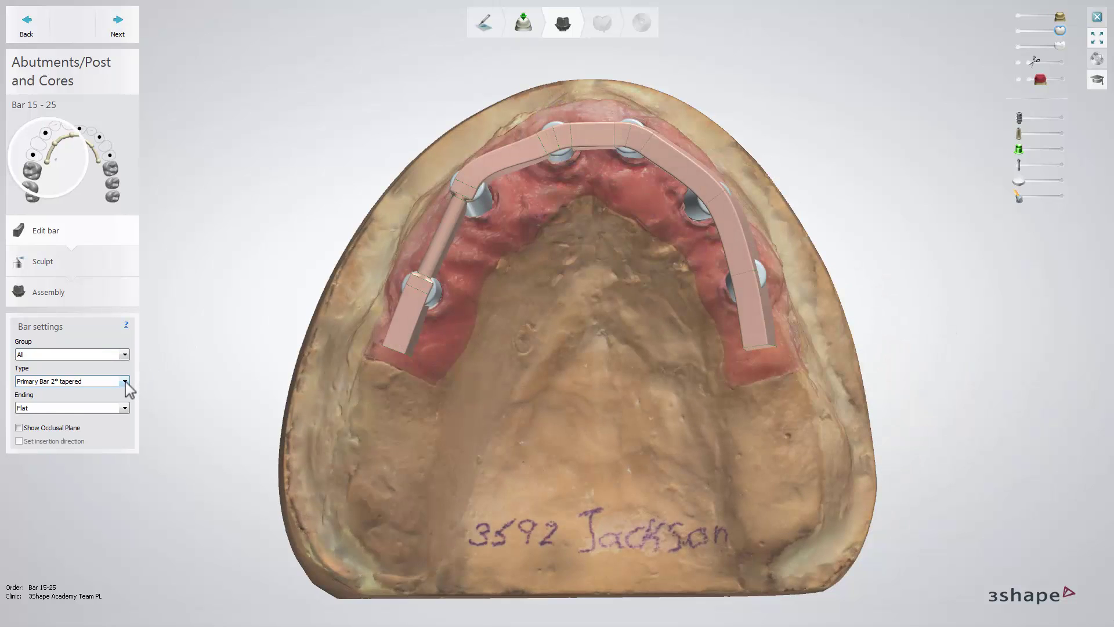
left_click(124, 381)
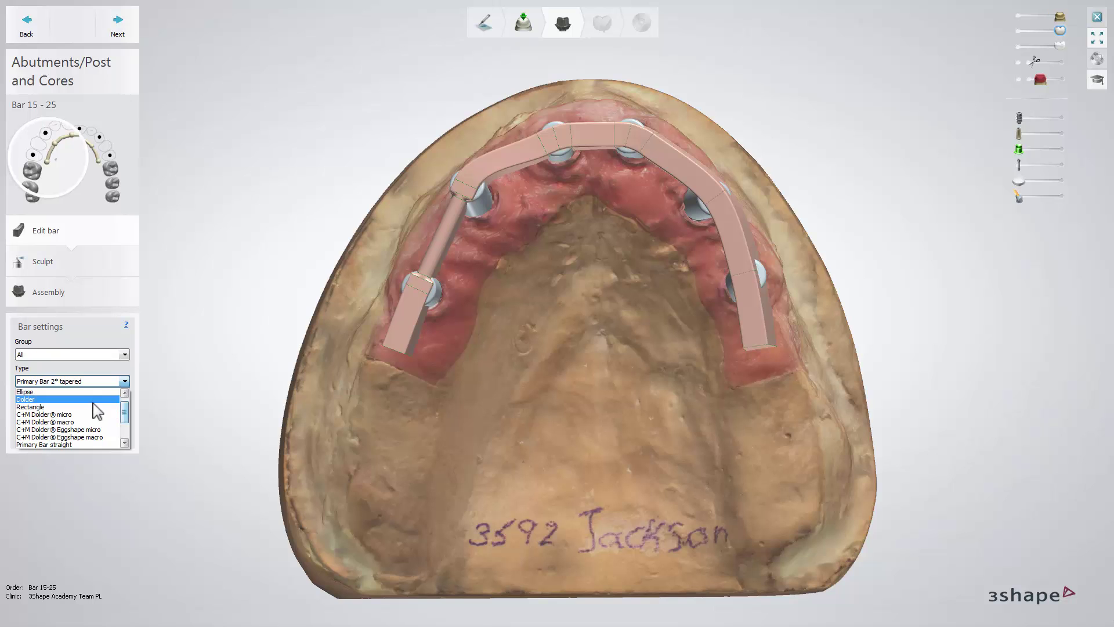
left_click(86, 406)
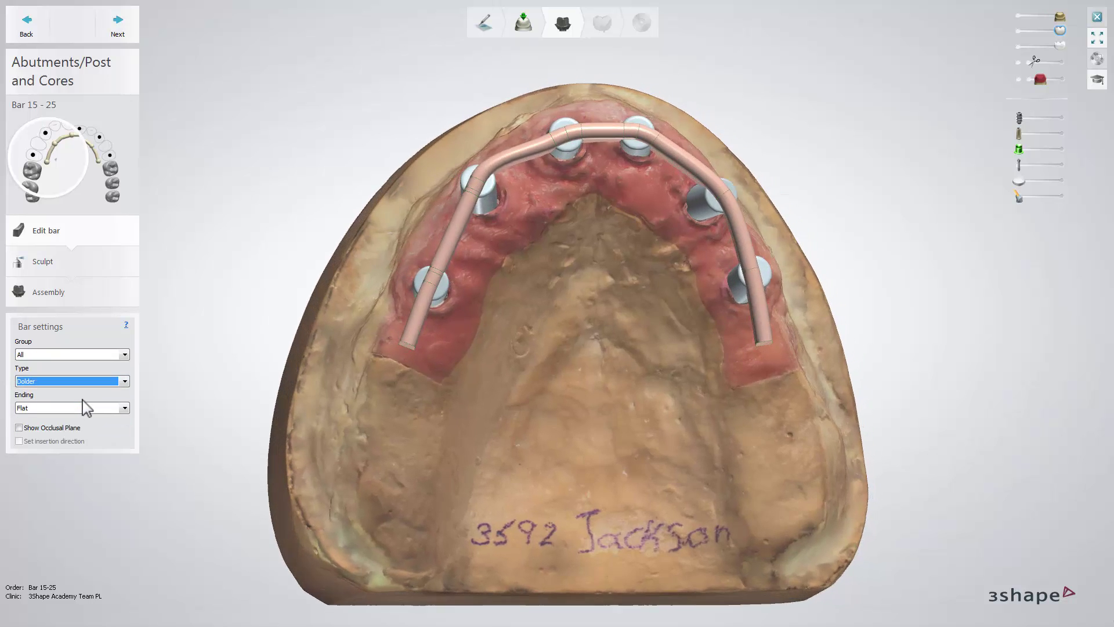
key("Up")
Step: Set the bar ending to Wrap Around
left_click(124, 408)
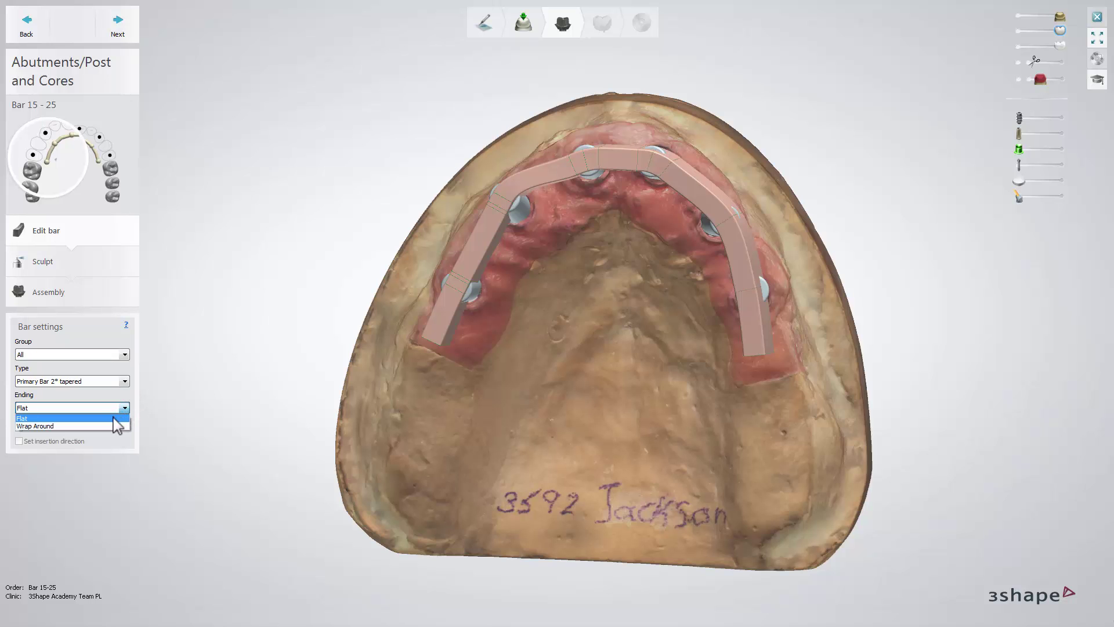
left_click(101, 426)
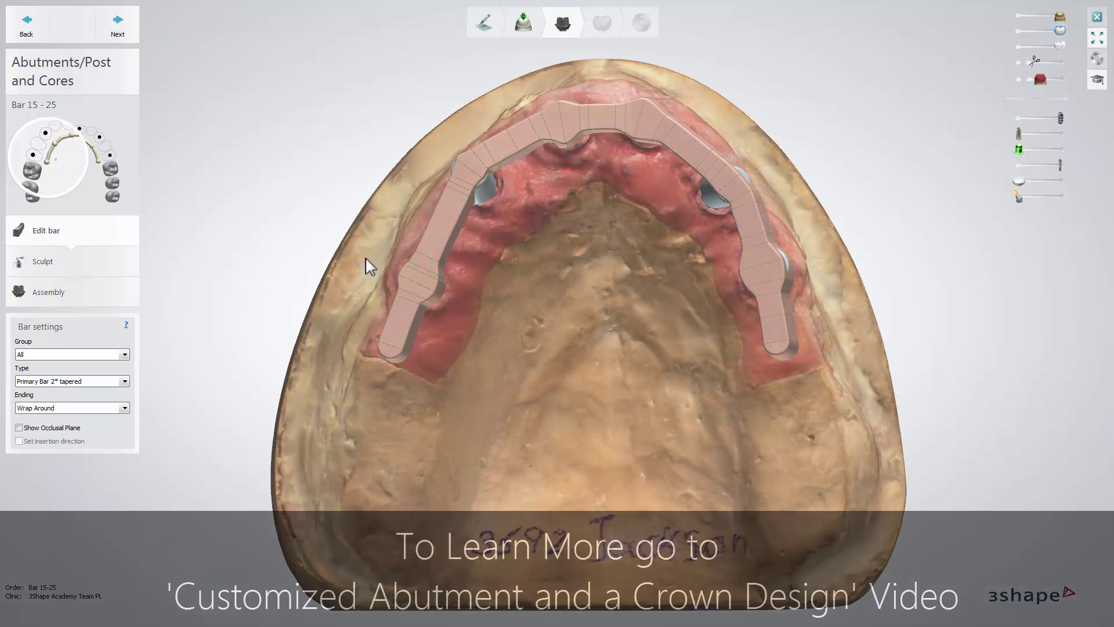
mouse_move(479, 195)
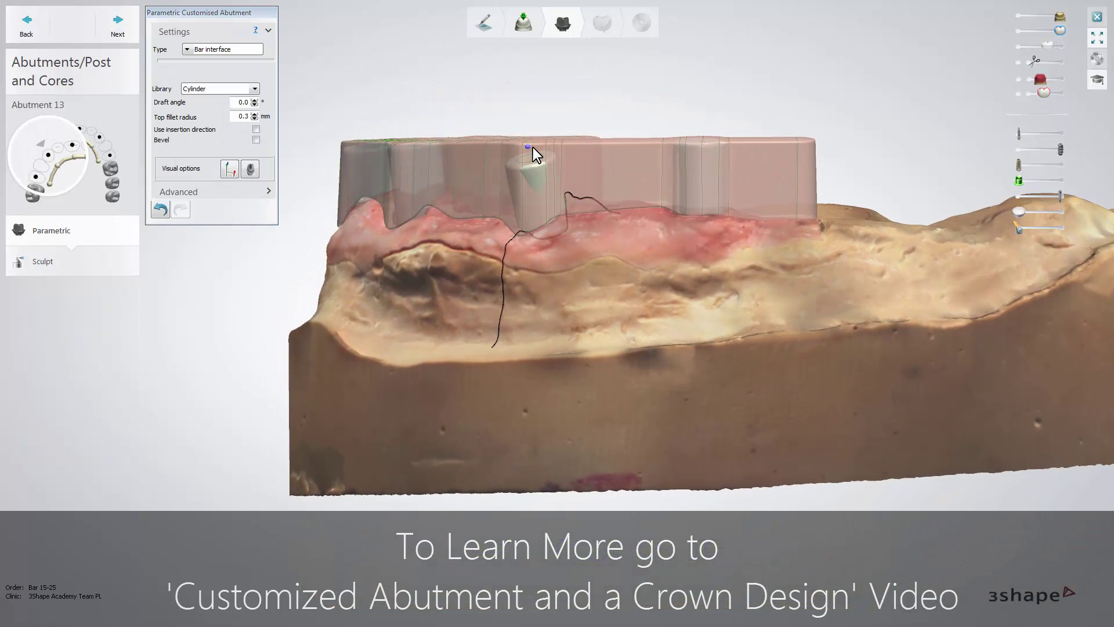
Step: Tick Use insertion direction for abutment 13, trying Cylinder with shoulder before keeping Cylinder
left_click_drag(529, 149, 526, 142)
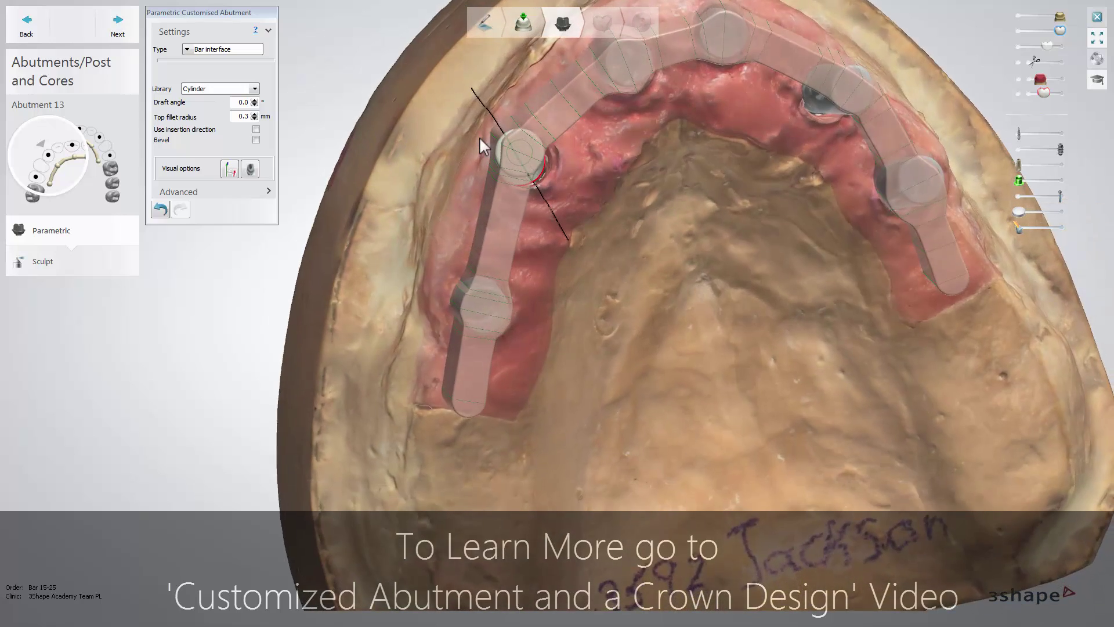
left_click(256, 129)
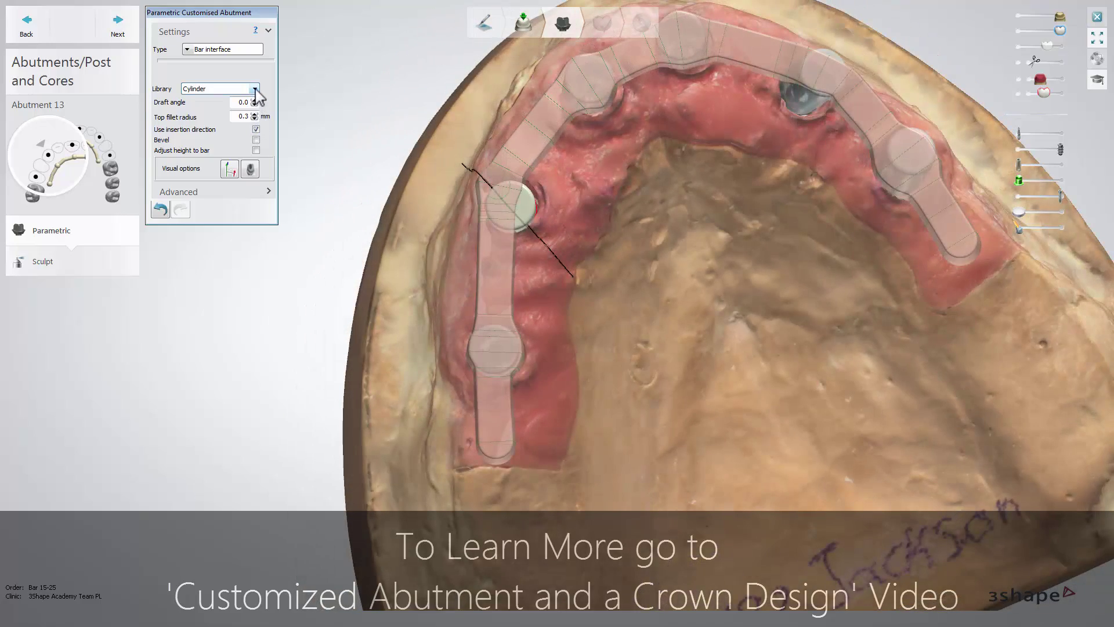
left_click(254, 89)
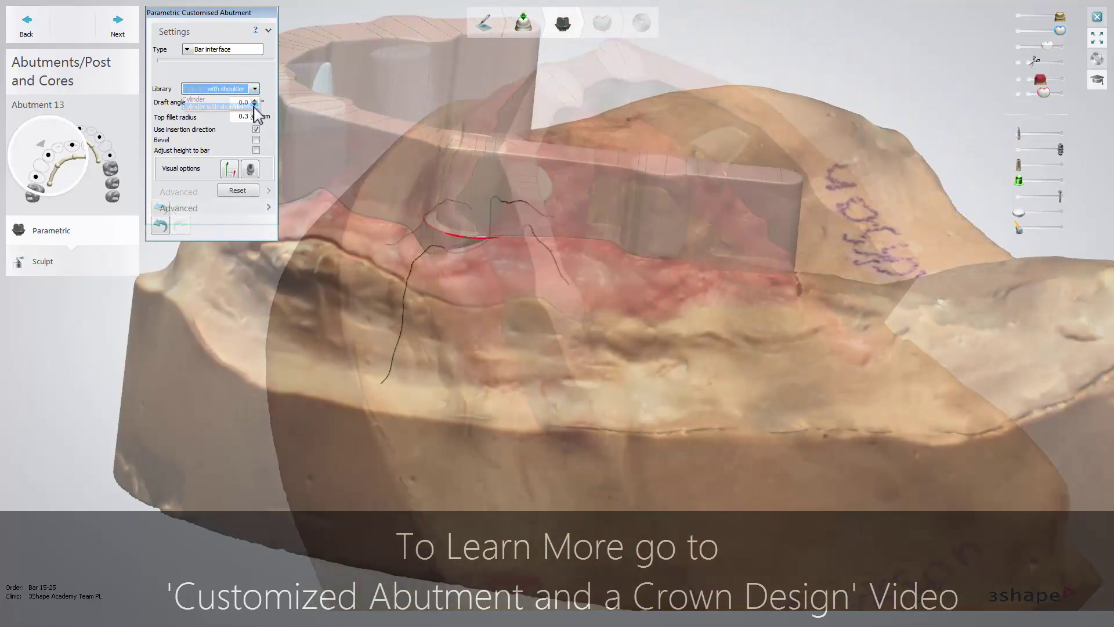
left_click(243, 107)
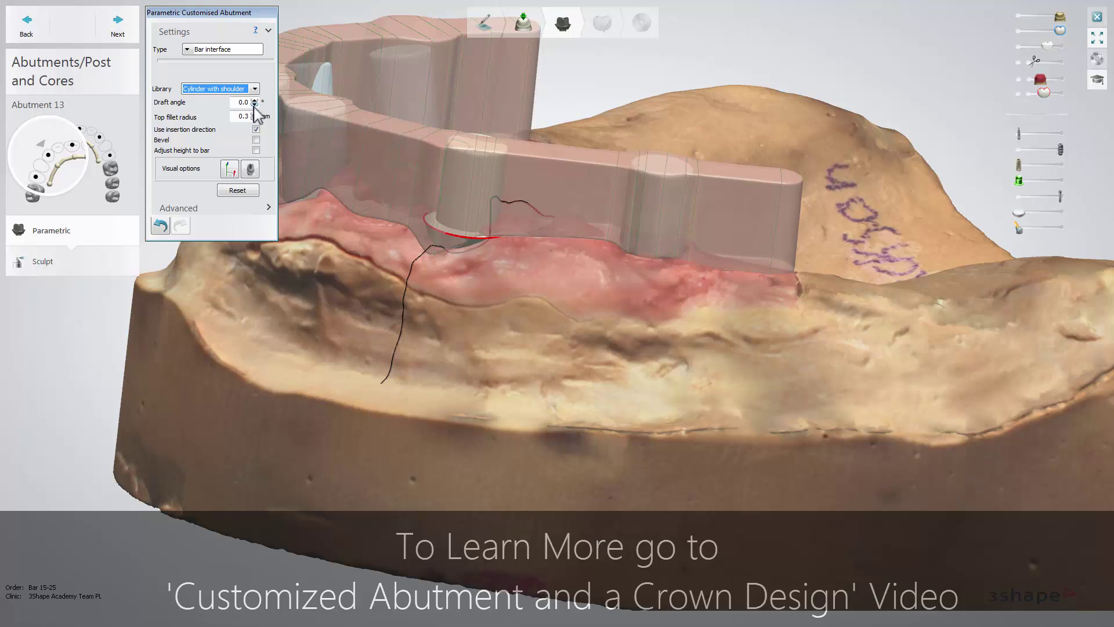
left_click(255, 89)
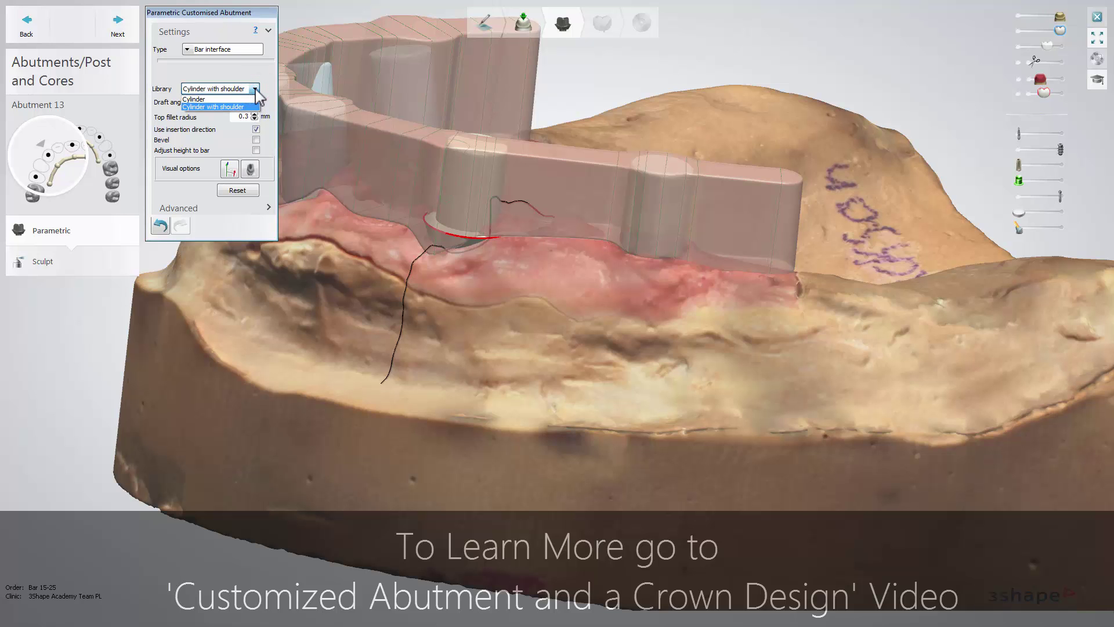
left_click(245, 100)
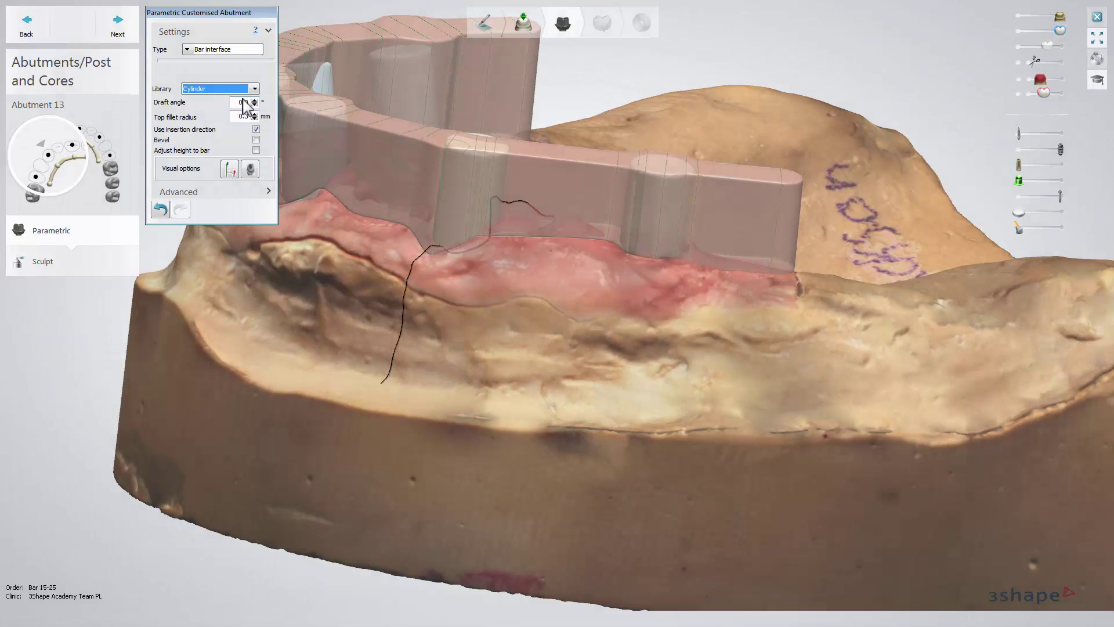
left_click(99, 262)
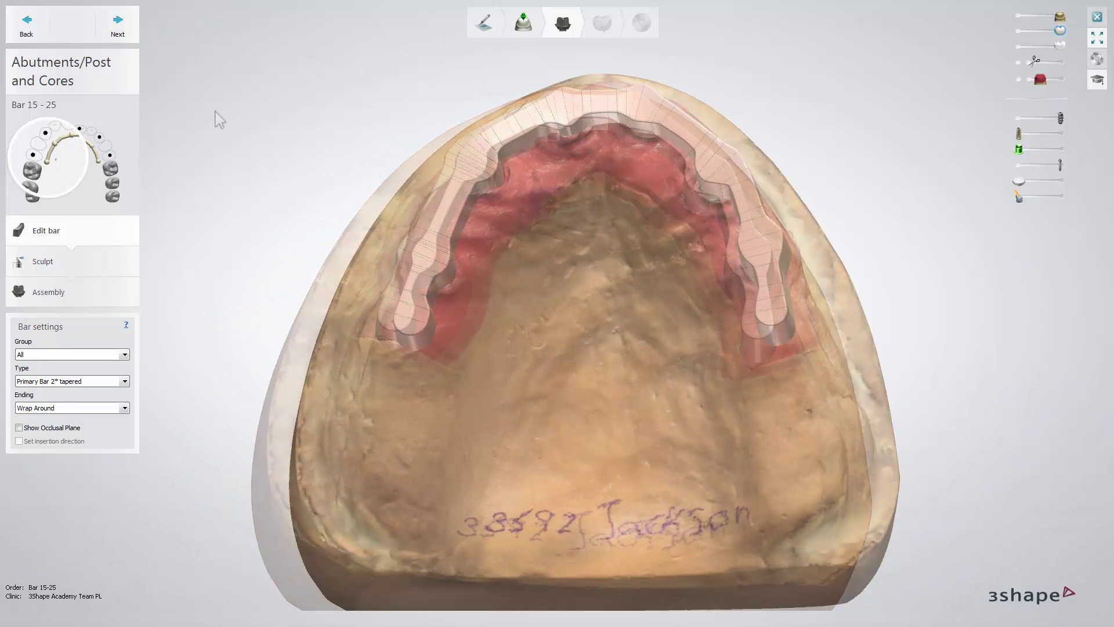
Step: Enter the Sculpt step for Bar 15–25 and open the attachment placement settings
left_click(119, 29)
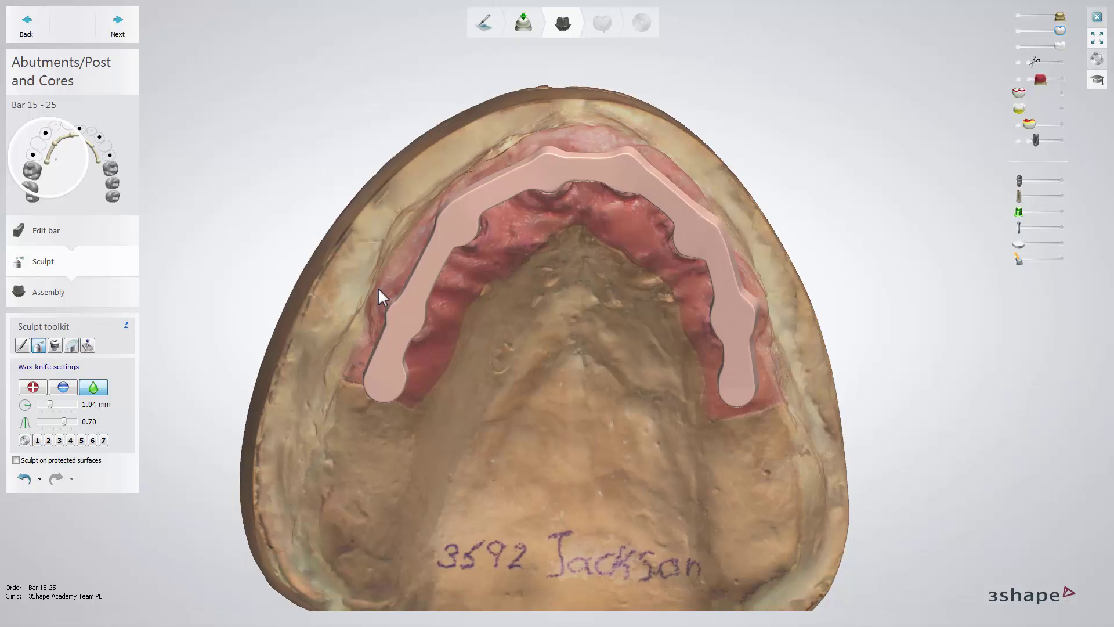
left_click(54, 345)
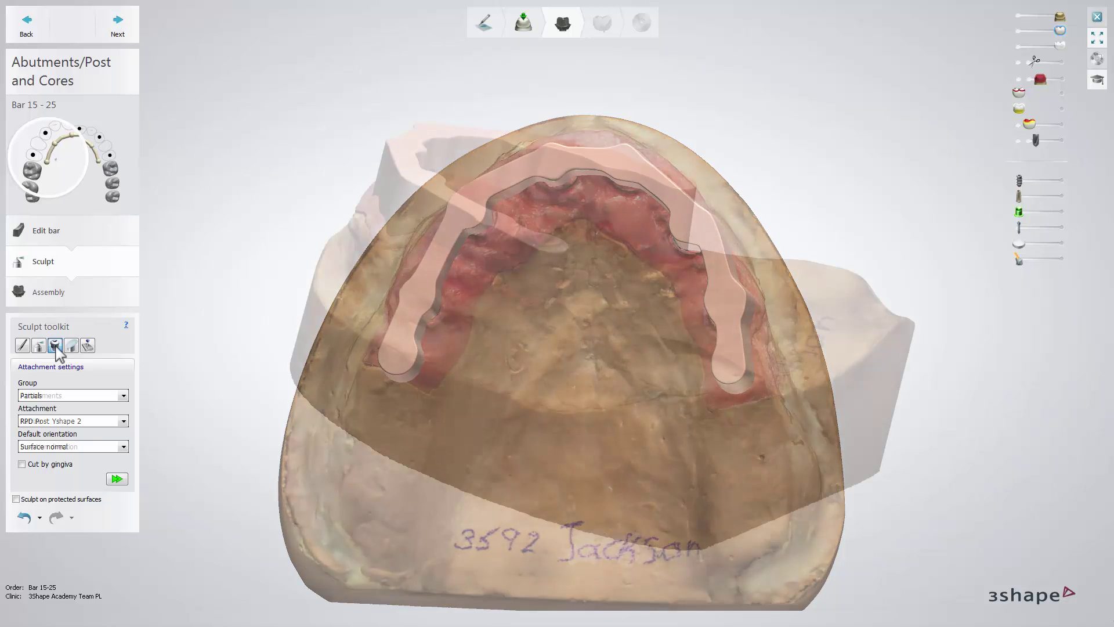
Step: Select the Zest Anchors attachment group and the Locator® attachment type
left_click(124, 395)
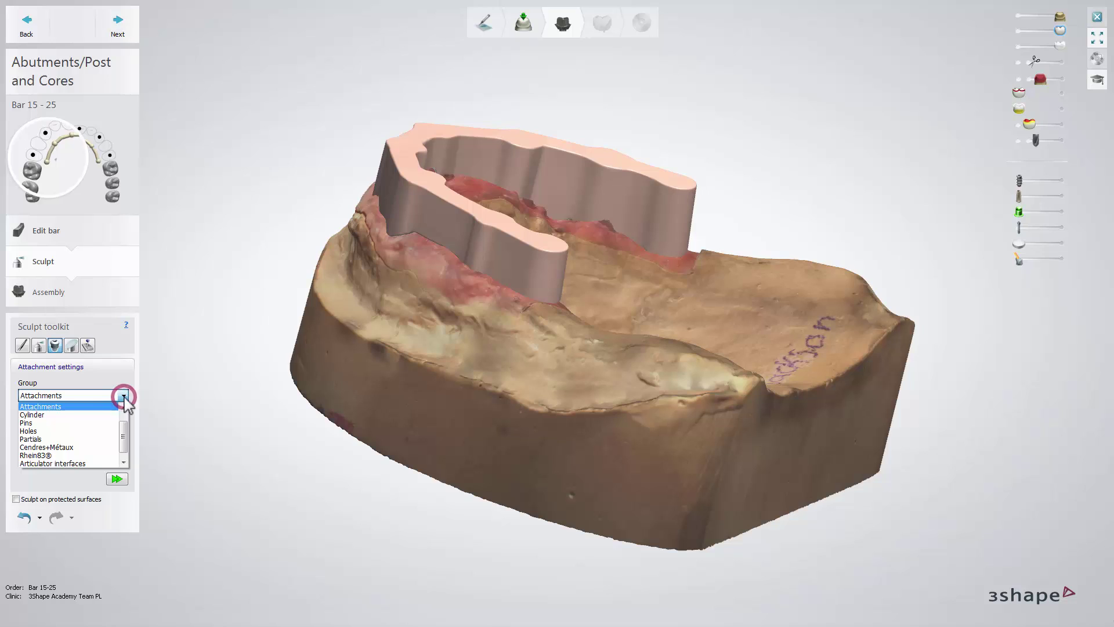
left_click_drag(126, 444, 124, 428)
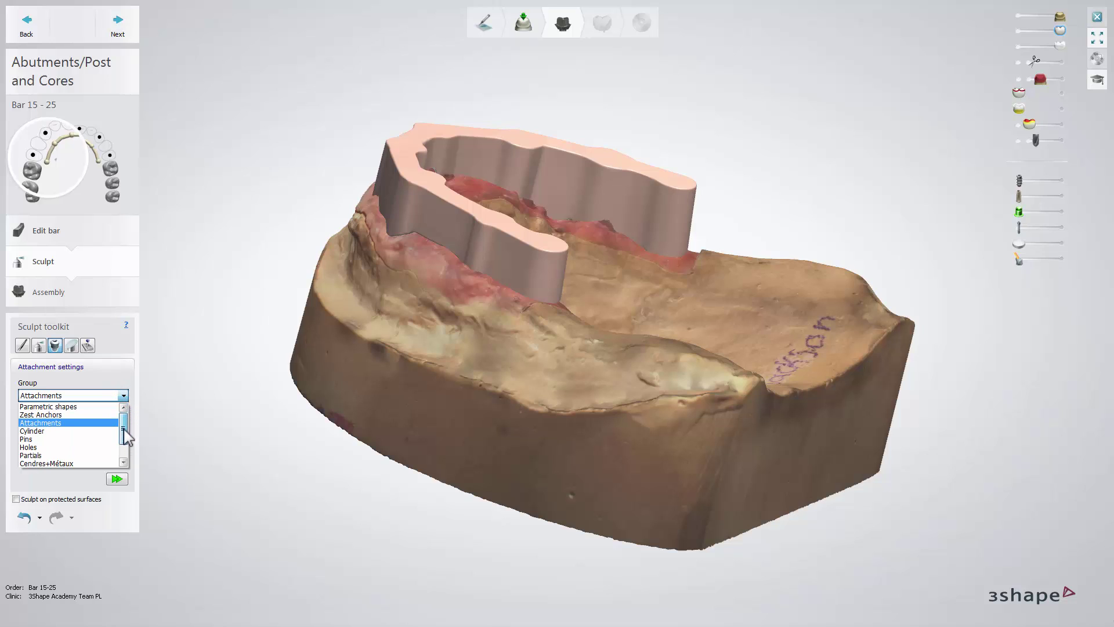
left_click(109, 422)
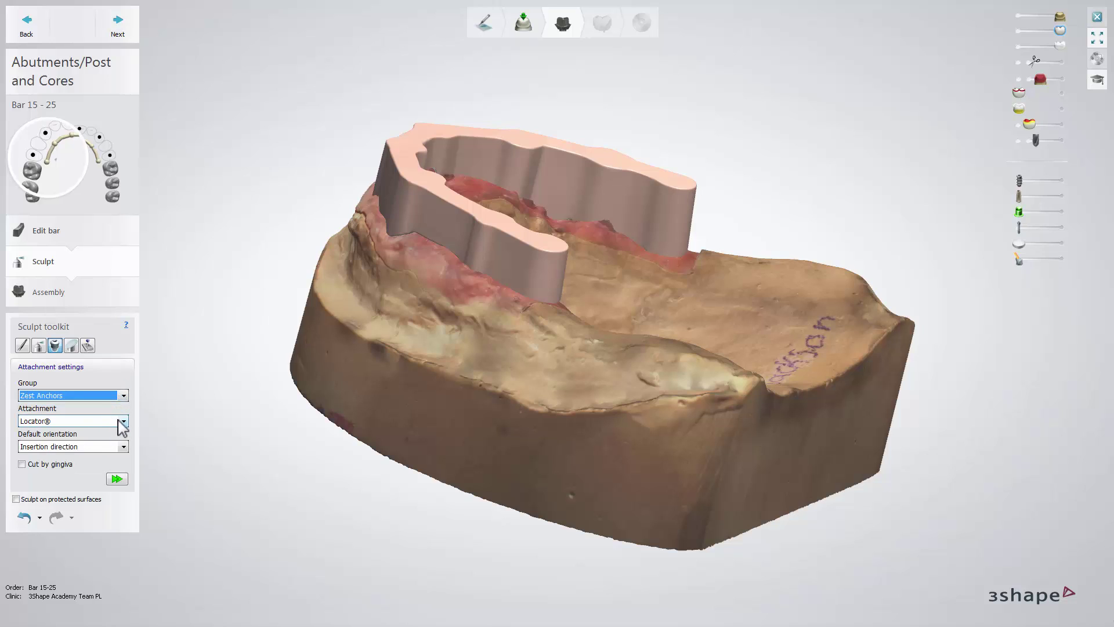
left_click(123, 422)
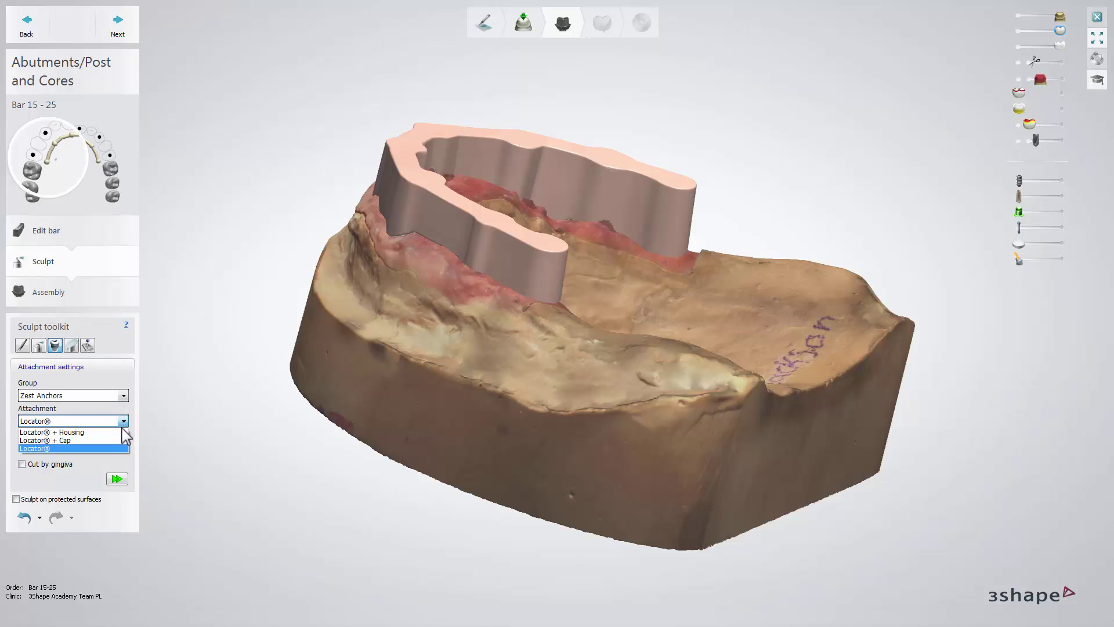
left_click(117, 449)
Step: Set attachment orientation to Group direction and place Locator® attachments on both bar ends
left_click(124, 446)
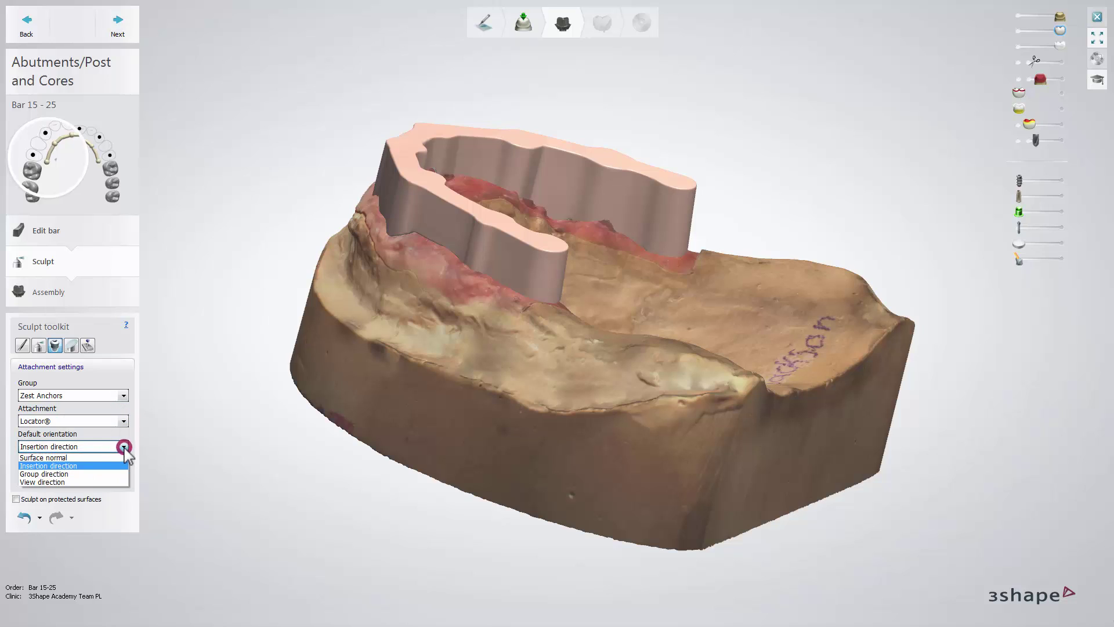
left_click(103, 466)
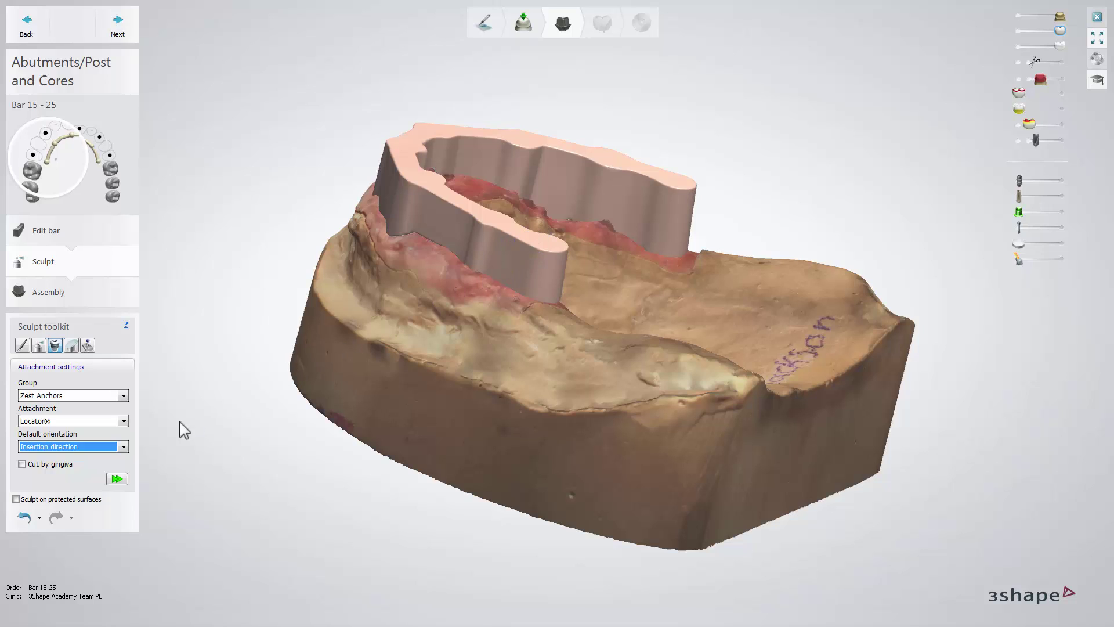
left_click(124, 446)
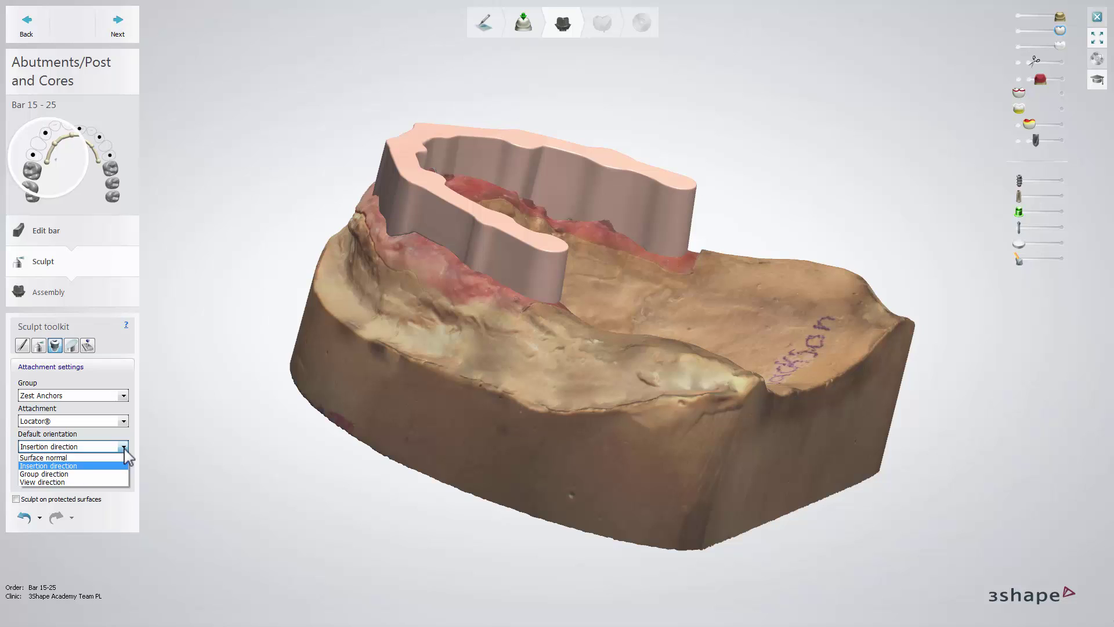
left_click(110, 458)
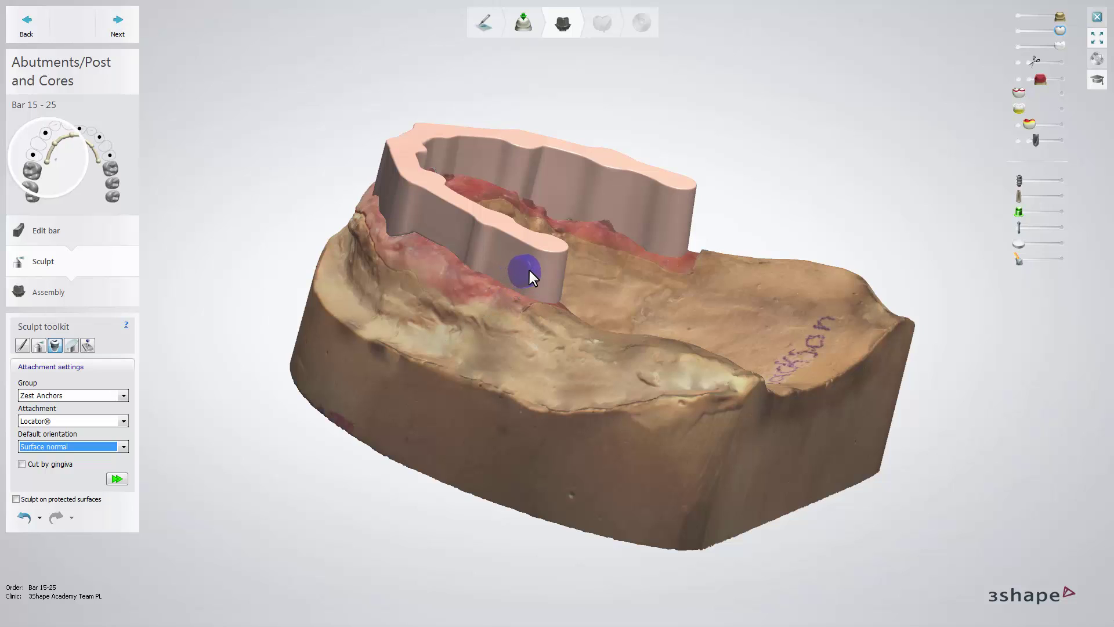
left_click(124, 446)
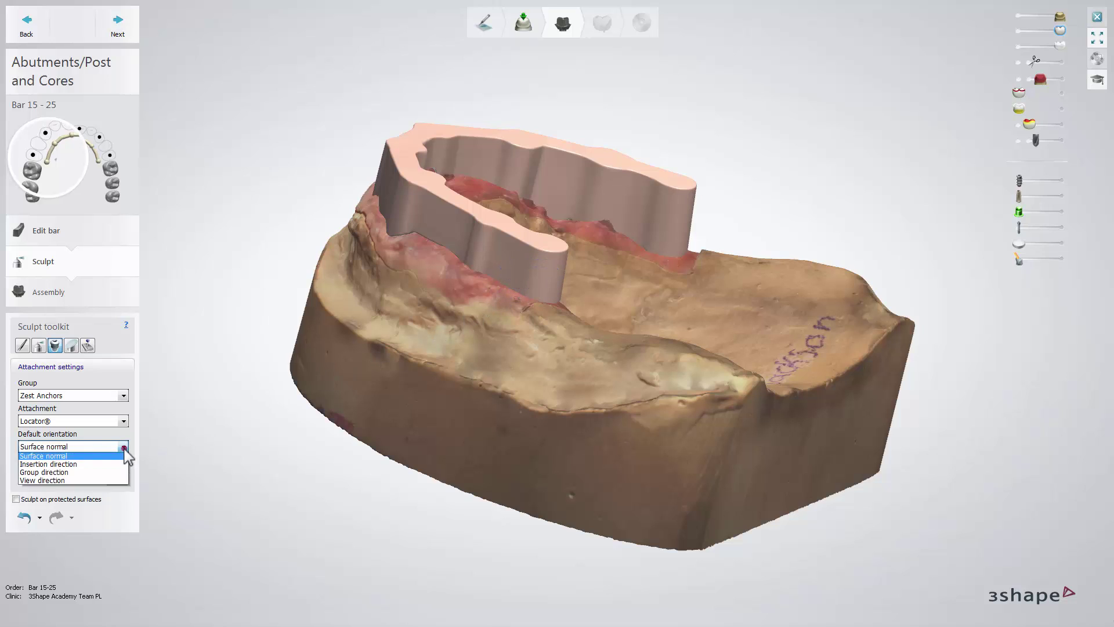
left_click(113, 482)
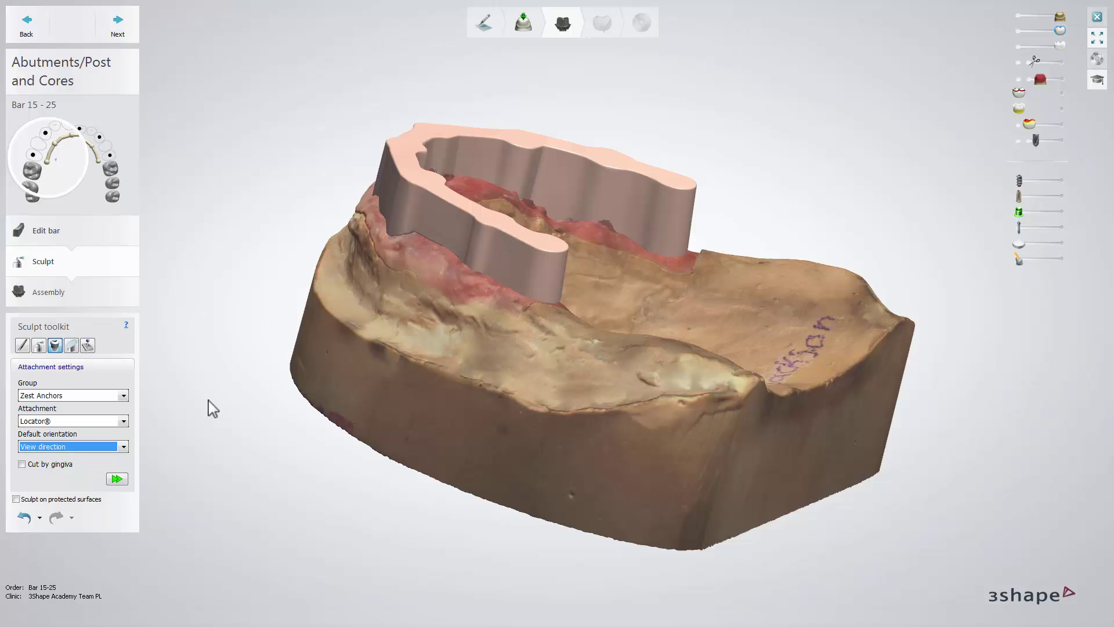
left_click(124, 446)
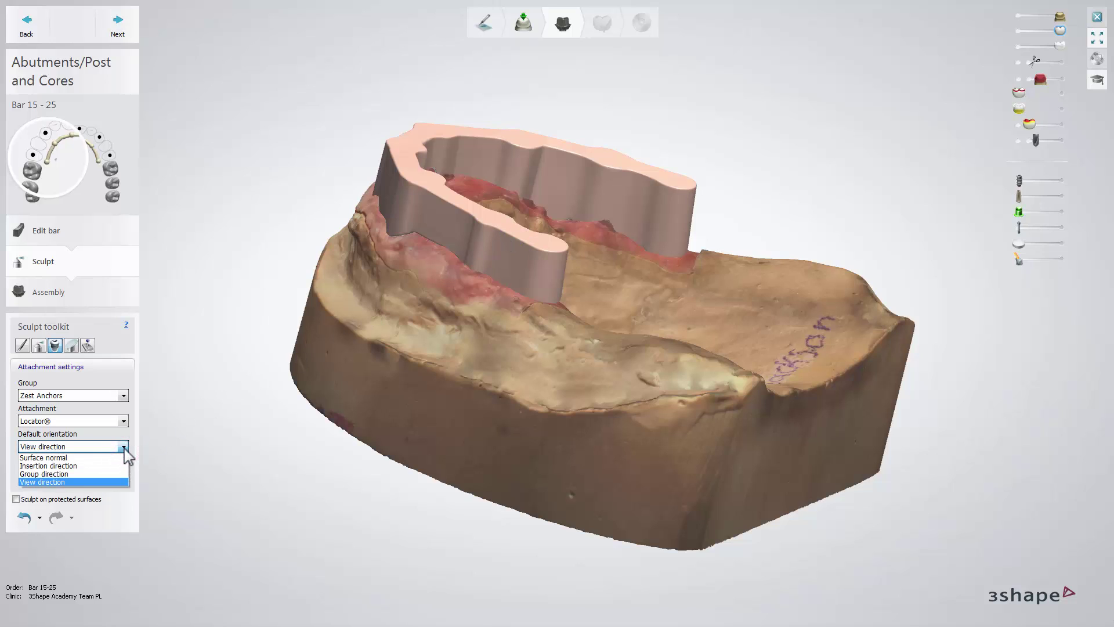
left_click(116, 474)
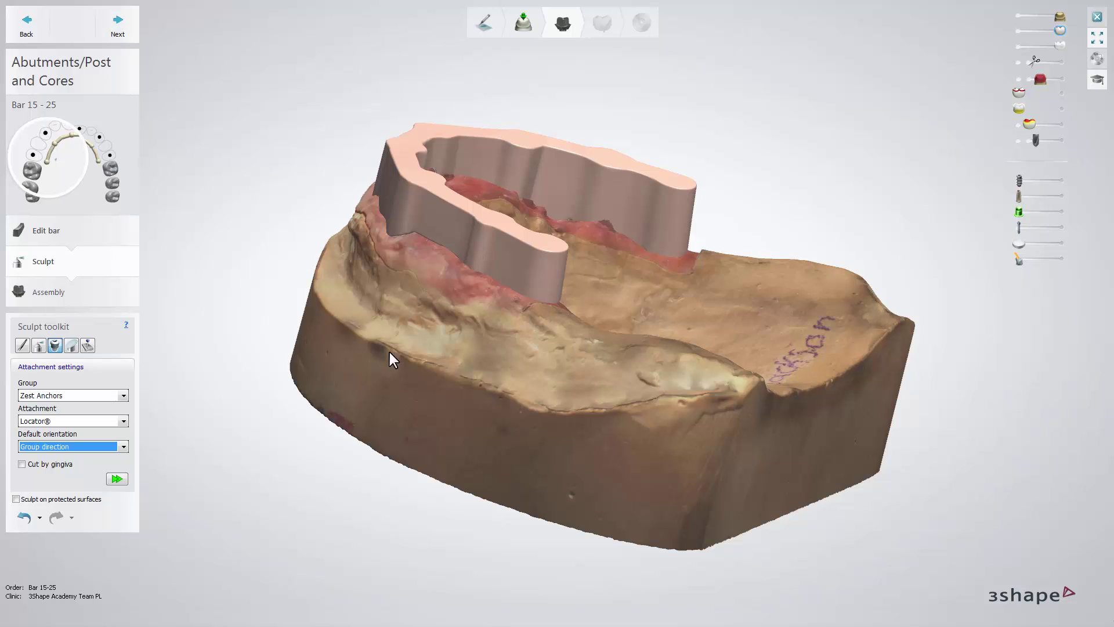
left_click(548, 245)
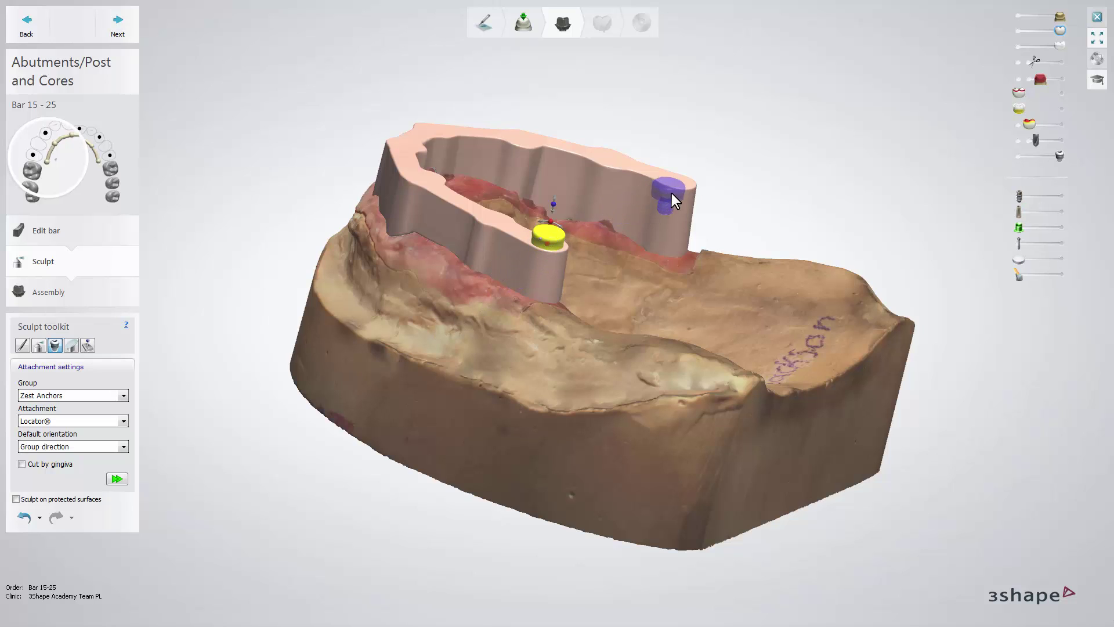
left_click(677, 183)
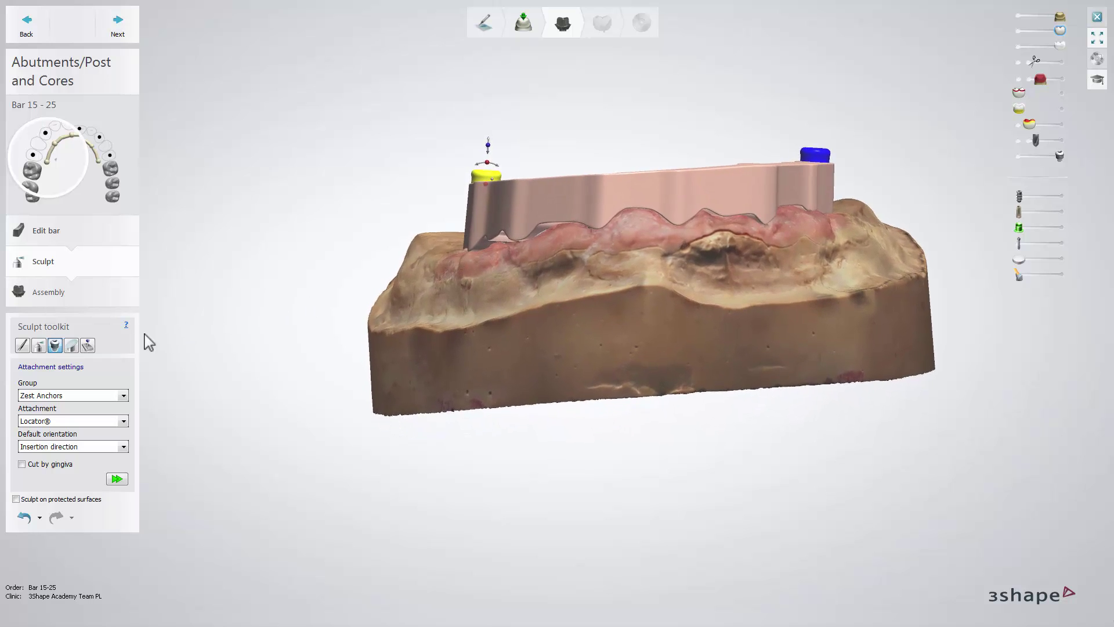
Step: Apply a 0.50 mm contact adjustment to the bar where it meets the gum
left_click(88, 346)
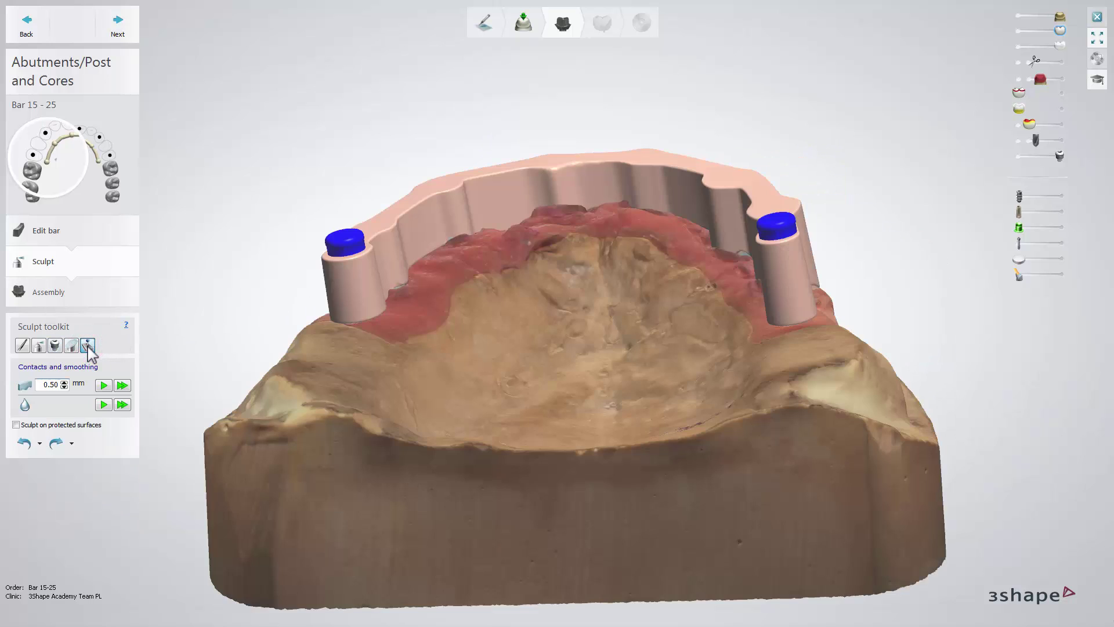
left_click(64, 387)
left_click(104, 386)
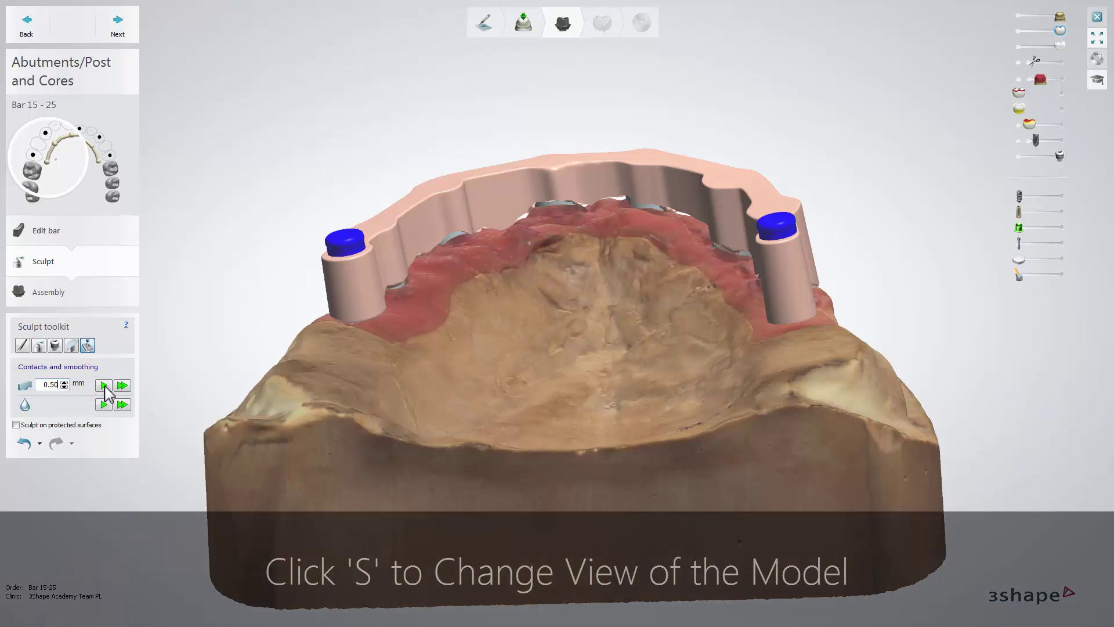
Step: Check the bar from other angles, briefly hiding the scan model to see the abutments
key("s")
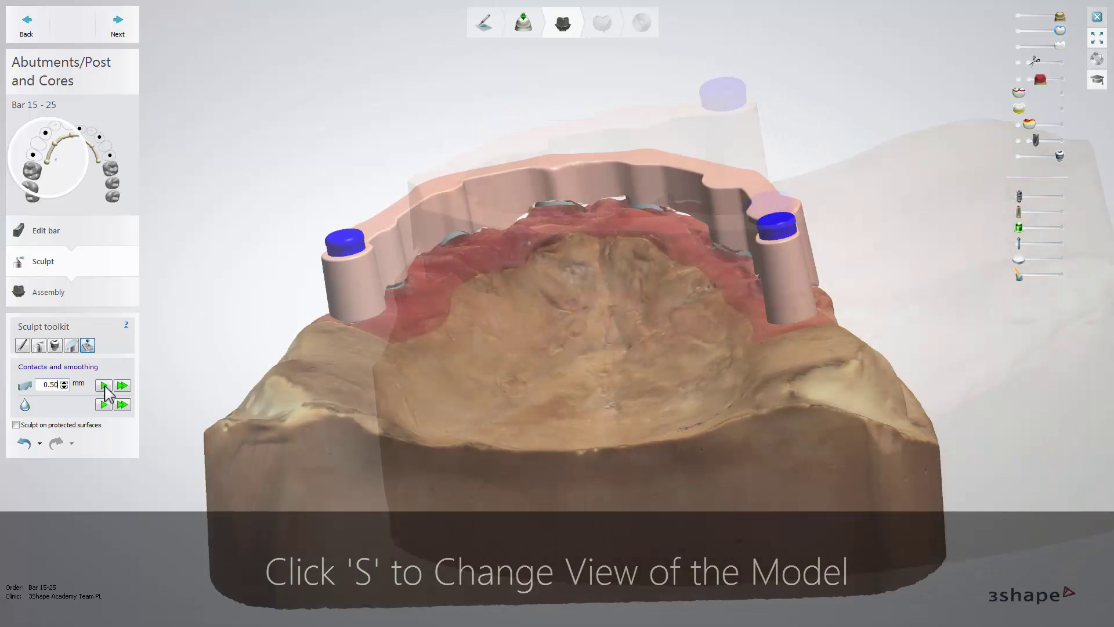
key("1")
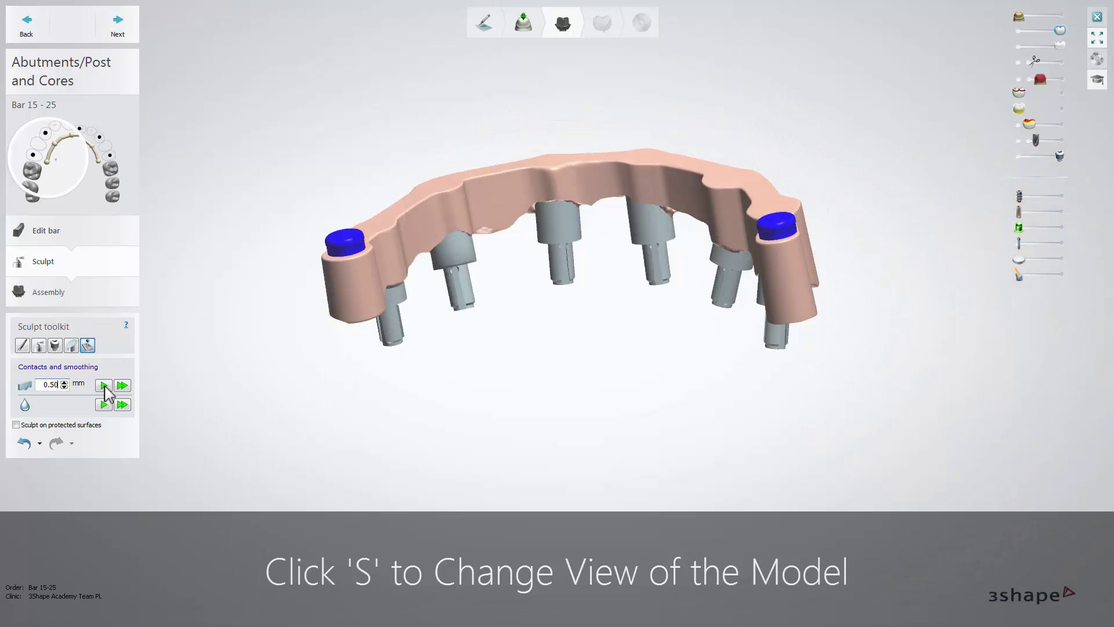
key("1")
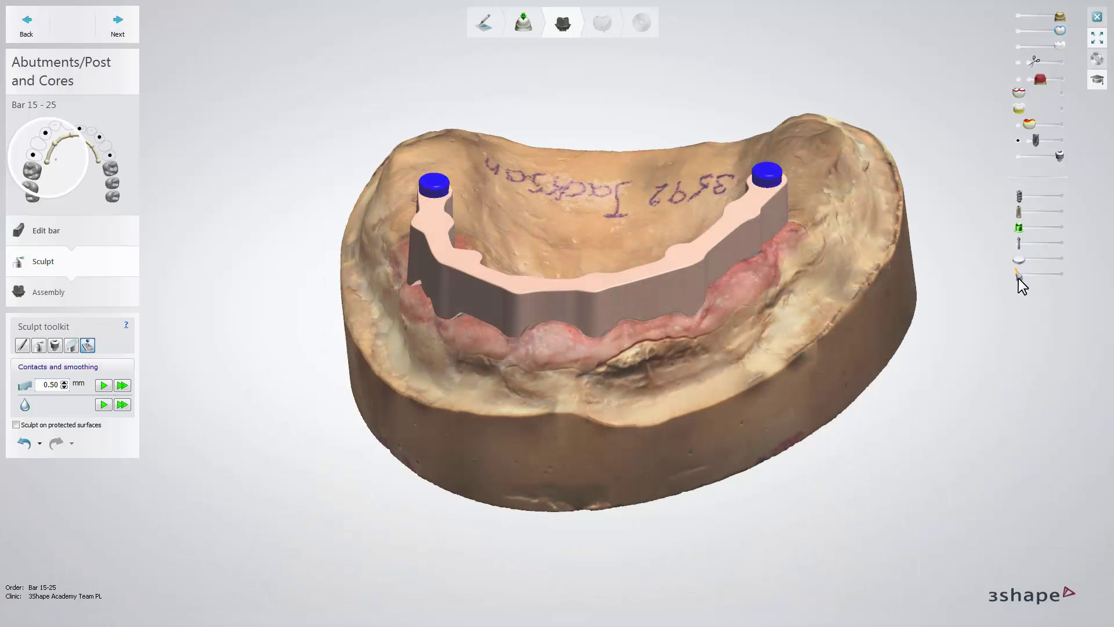
mouse_move(1018, 276)
left_mouse_down()
mouse_move(1063, 280)
mouse_move(1012, 280)
left_mouse_up()
Step: Inspect the bar using metal colour, texture and transparency toggles, then advance to Assembly
left_click(1096, 83)
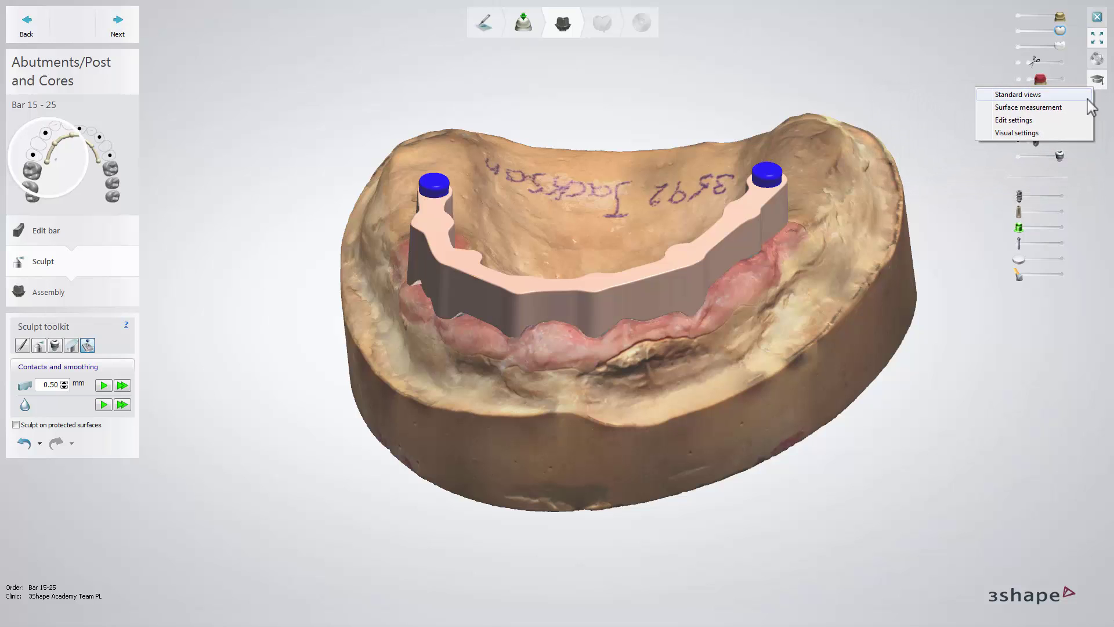
left_click(1069, 134)
left_click(1096, 168)
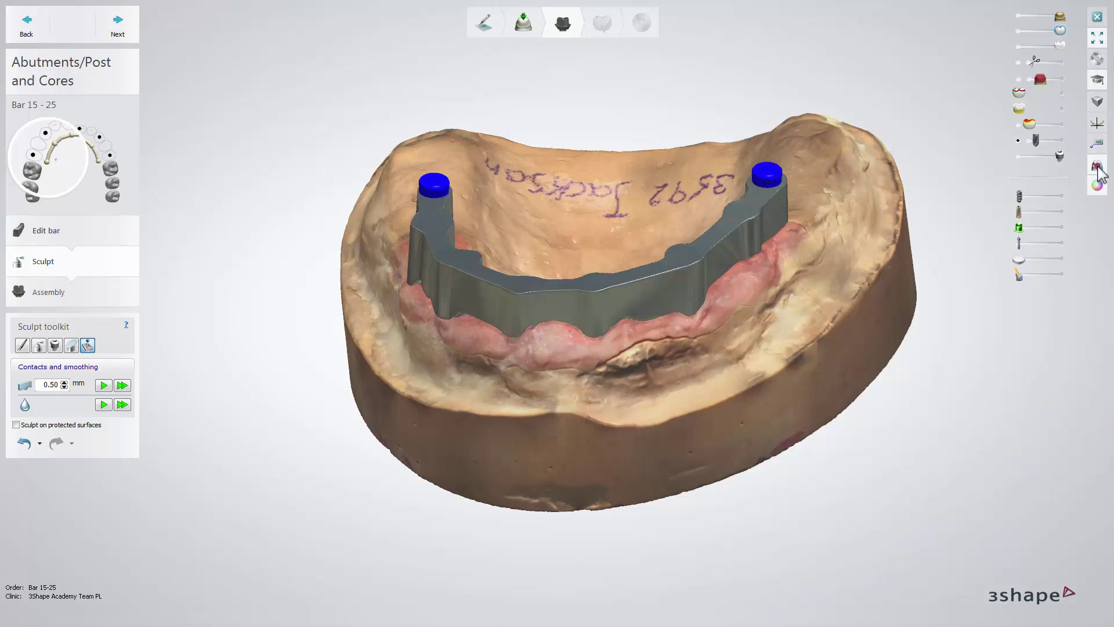
left_click(1098, 187)
left_click(1098, 187)
left_click(1098, 191)
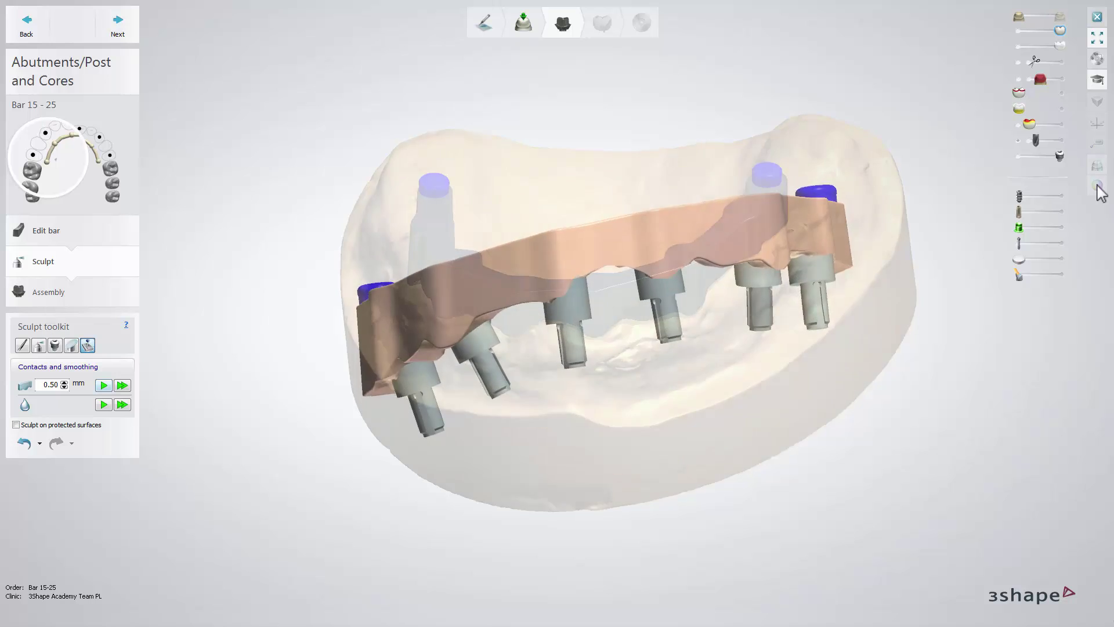
left_click(1100, 193)
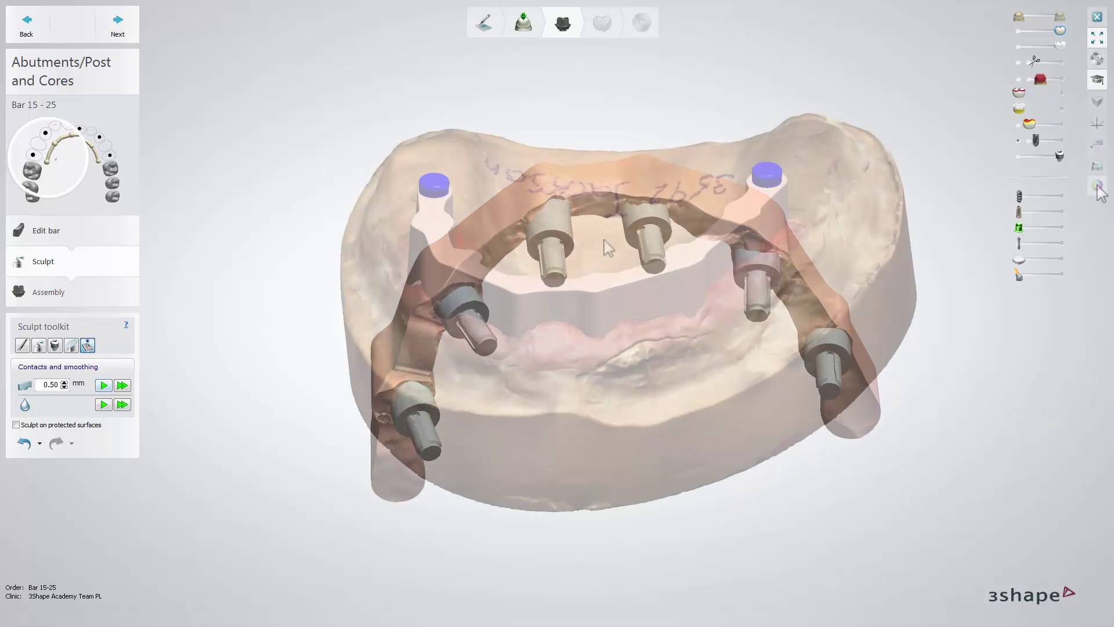
left_click(118, 27)
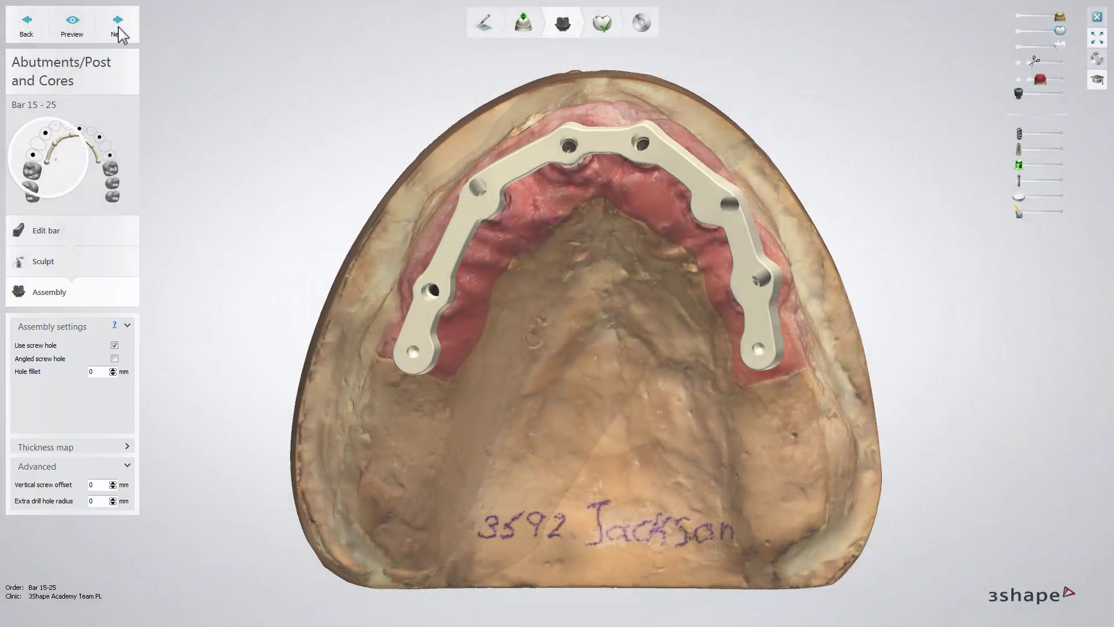
Step: Move through Finalize to the Save step, completing the Bar 15–25 design
left_click(118, 27)
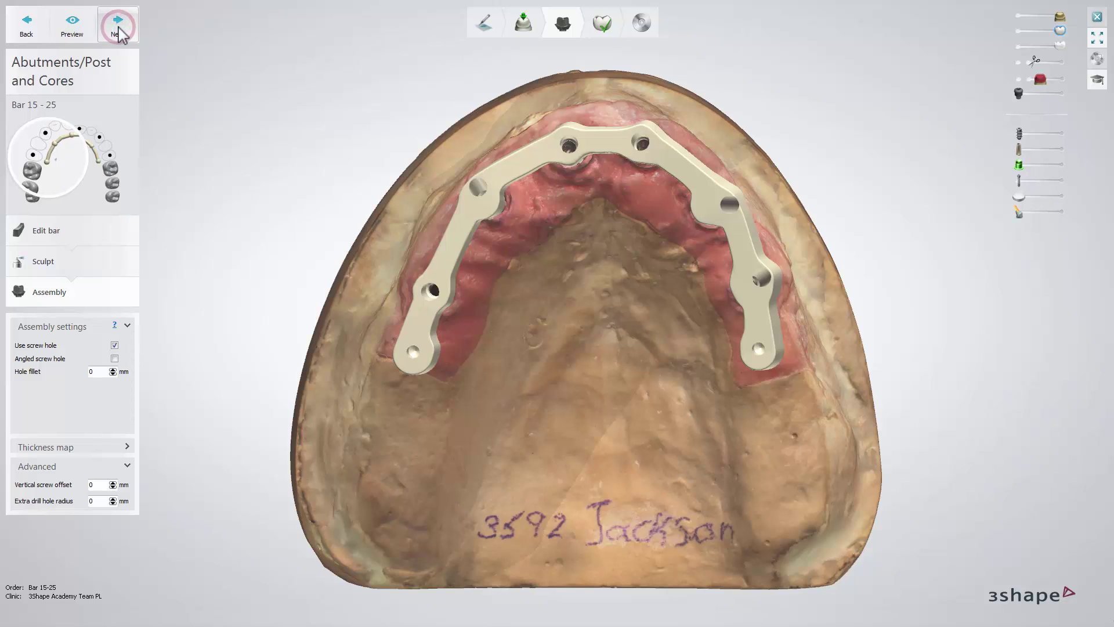
scroll(423, 342, "down", 3, "ctrl")
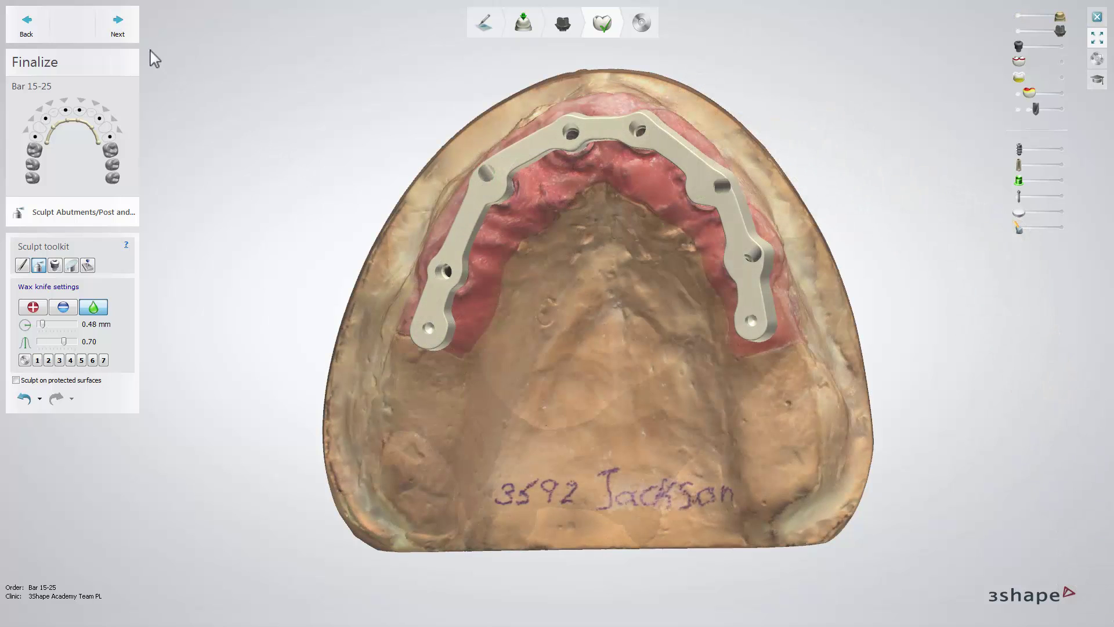
left_click(119, 27)
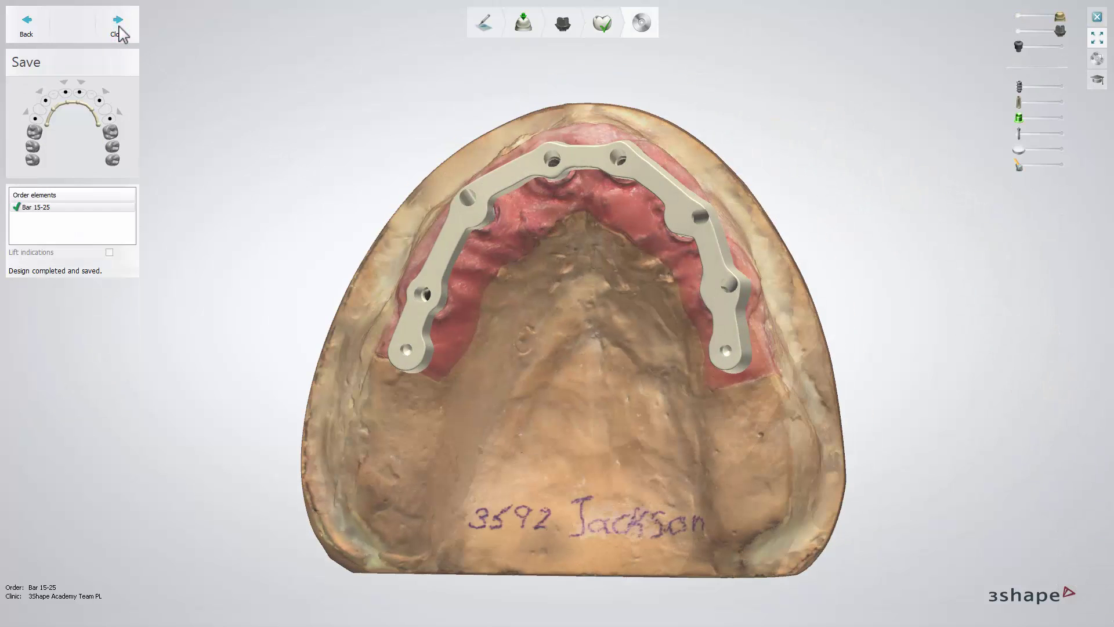